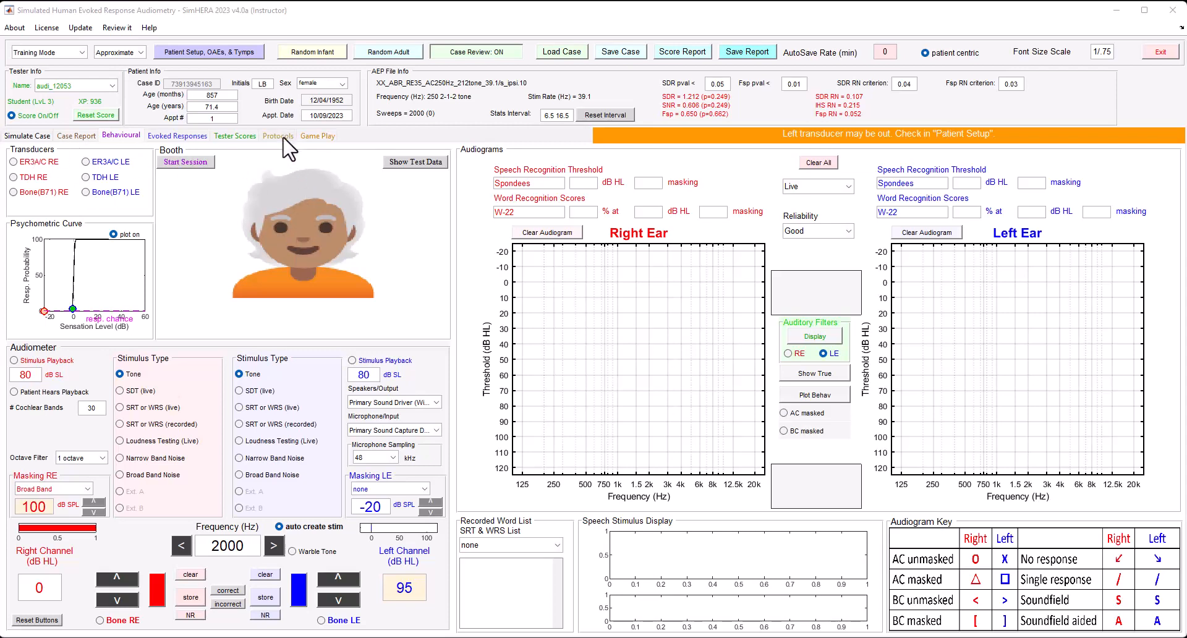
- Review the patient's brief history in the case report and open the protocol settings
{"action": "left_click", "coordinate": [77, 136]}
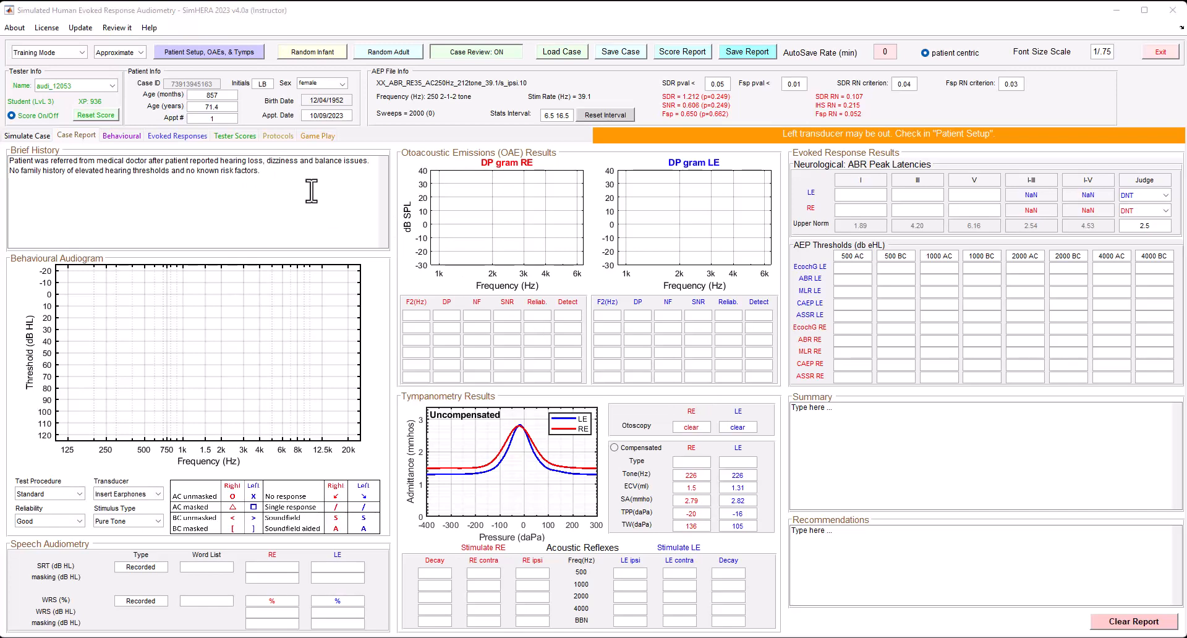
{"action": "left_click", "coordinate": [271, 138]}
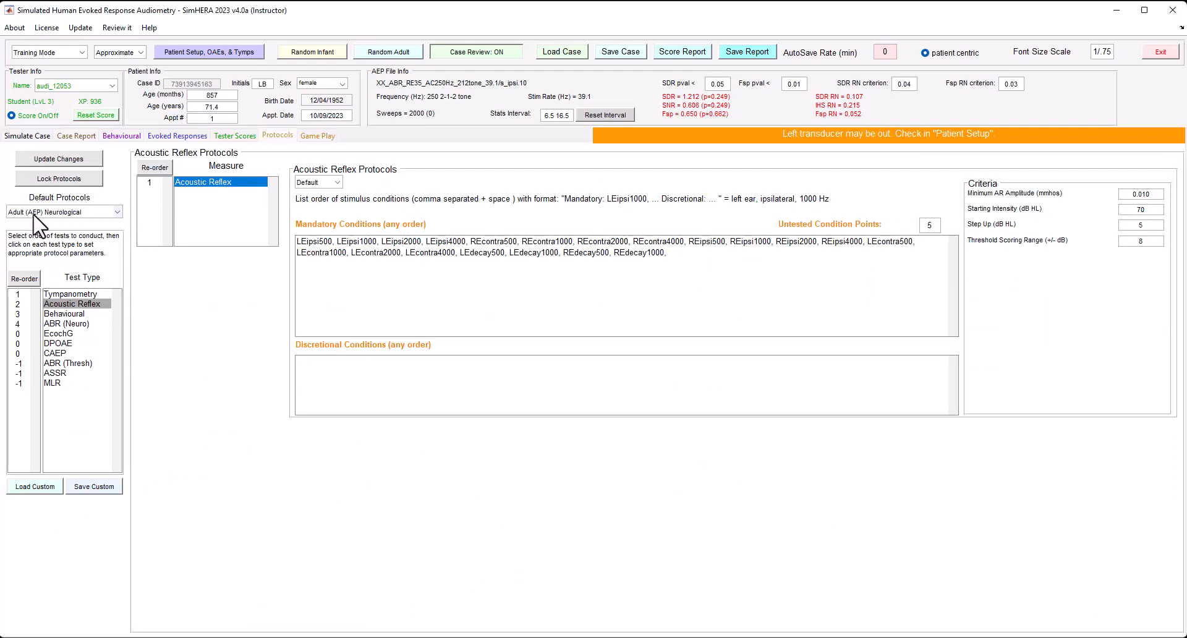
- Try the Adult (Behavioural) Standard default protocol and return to Adult (AEP) Neurological
{"action": "left_click", "coordinate": [117, 212]}
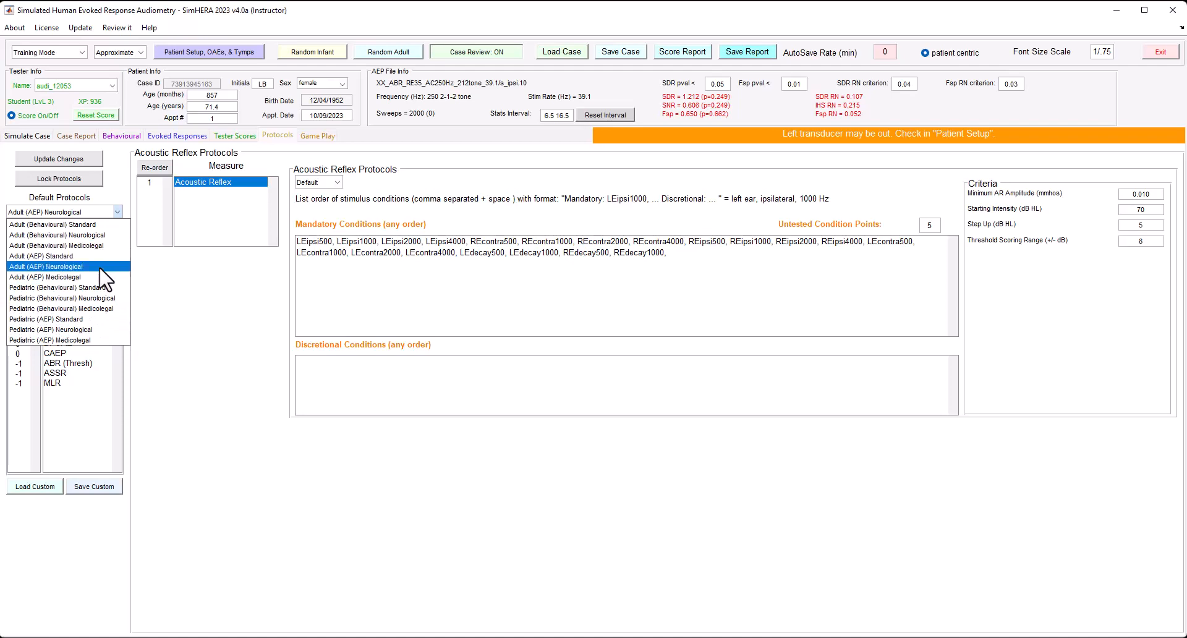
{"action": "left_click", "coordinate": [97, 225]}
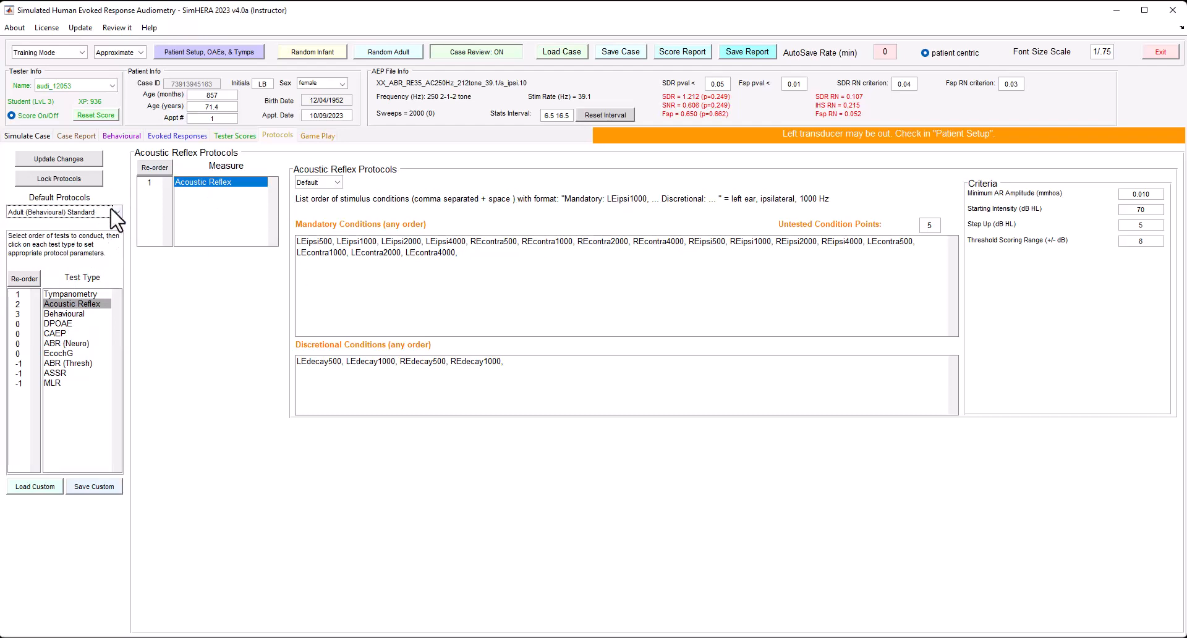
{"action": "left_click", "coordinate": [113, 210]}
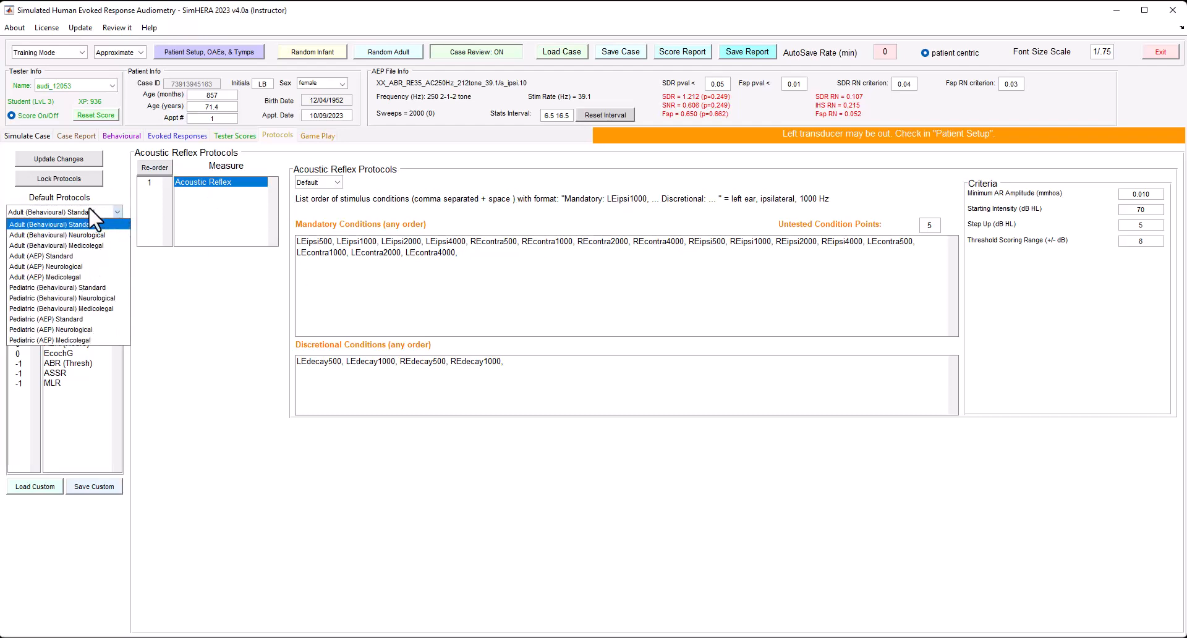
{"action": "left_click", "coordinate": [74, 266]}
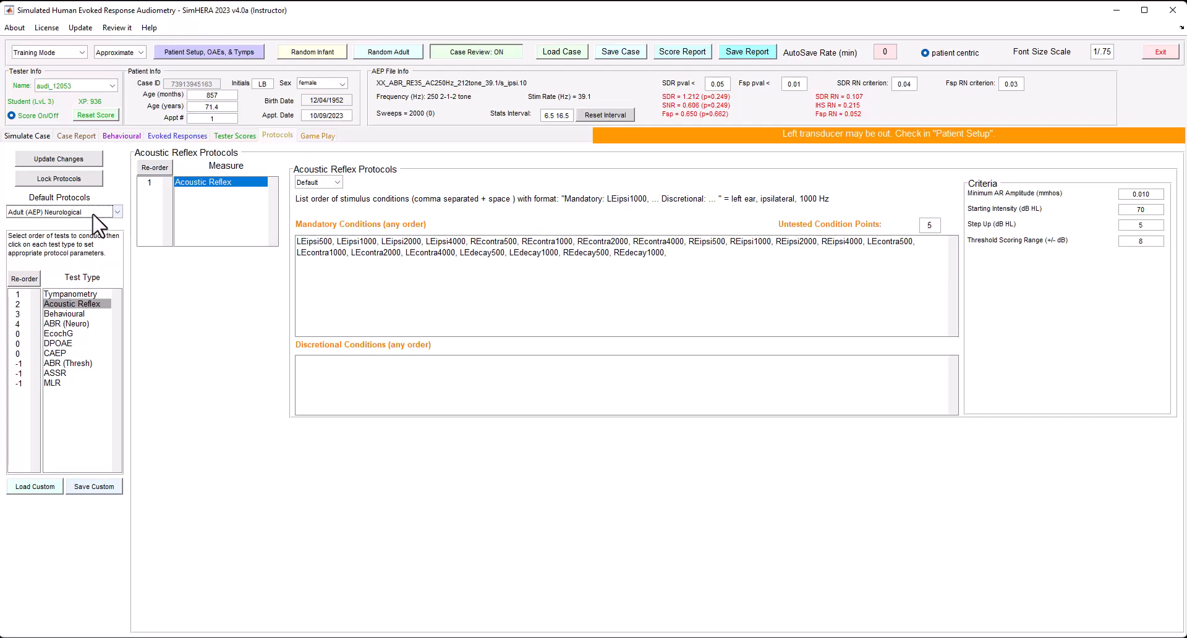
- Re-order the test types so that Behavioural is number 1 and Tympanometry is number 3
{"action": "left_click", "coordinate": [90, 294]}
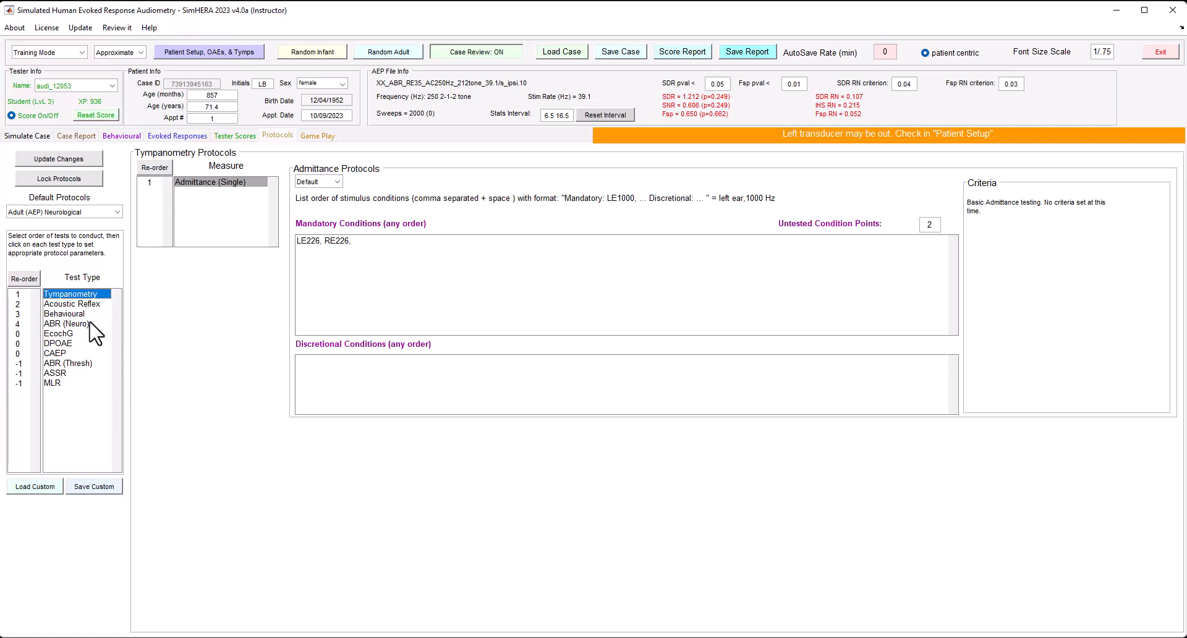
{"action": "double_click", "coordinate": [29, 294]}
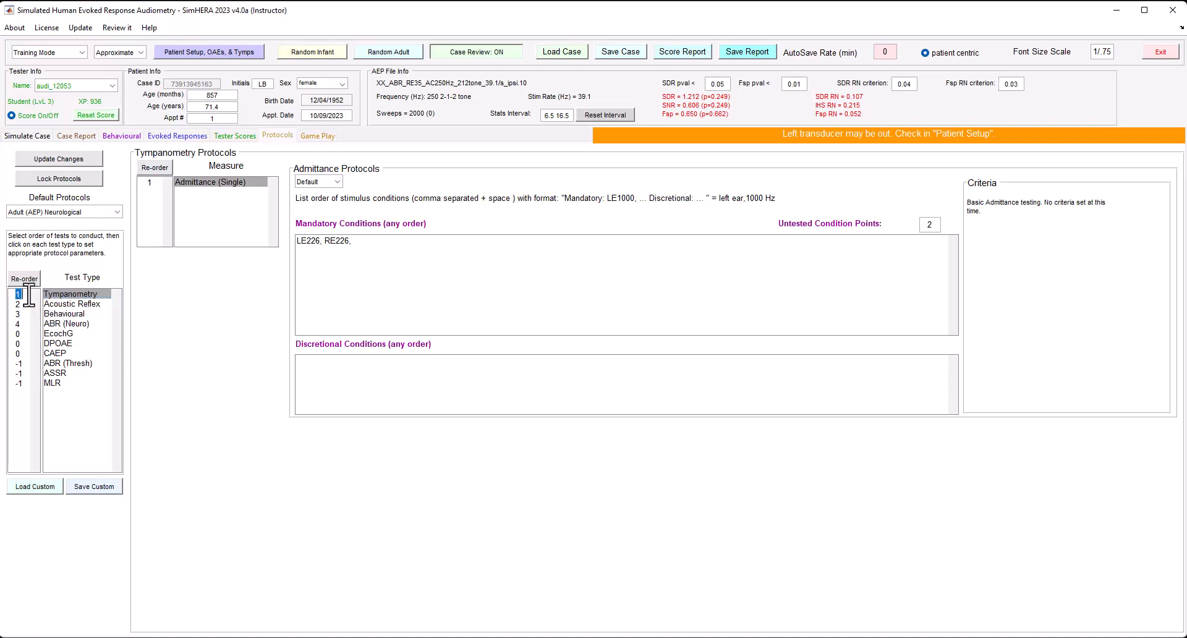
{"action": "double_click", "coordinate": [21, 313]}
{"action": "type", "text": "1"}
{"action": "double_click", "coordinate": [18, 294]}
{"action": "type", "text": "3"}
{"action": "left_click", "coordinate": [25, 278]}
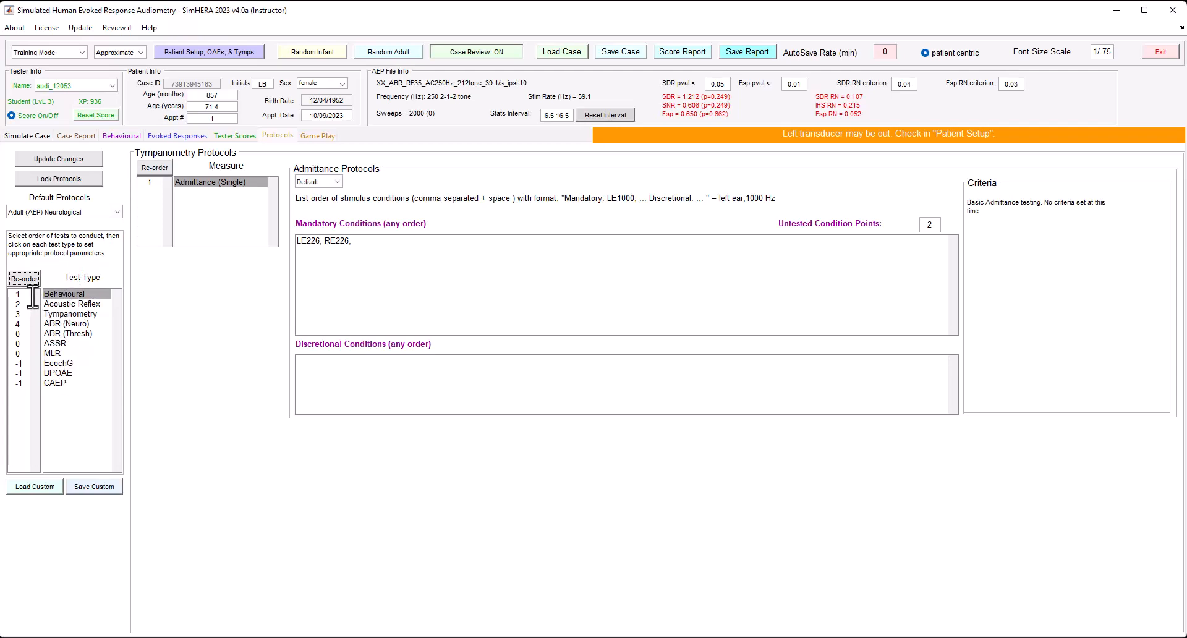
- Reload the Adult (AEP) Neurological default protocol to restore its original test order
{"action": "left_click", "coordinate": [87, 211]}
{"action": "left_click", "coordinate": [79, 269]}
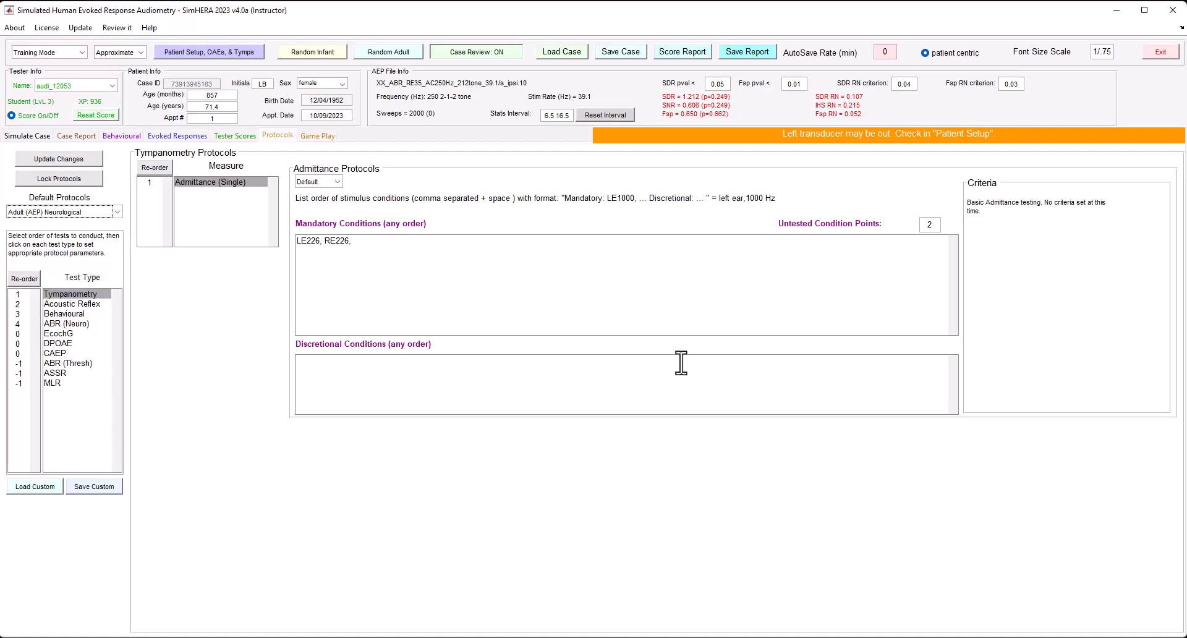
- Open the Tympanometry protocol's Admittance (Single) measure and check the available default and custom options
{"action": "left_click", "coordinate": [714, 383]}
{"action": "left_click", "coordinate": [73, 294]}
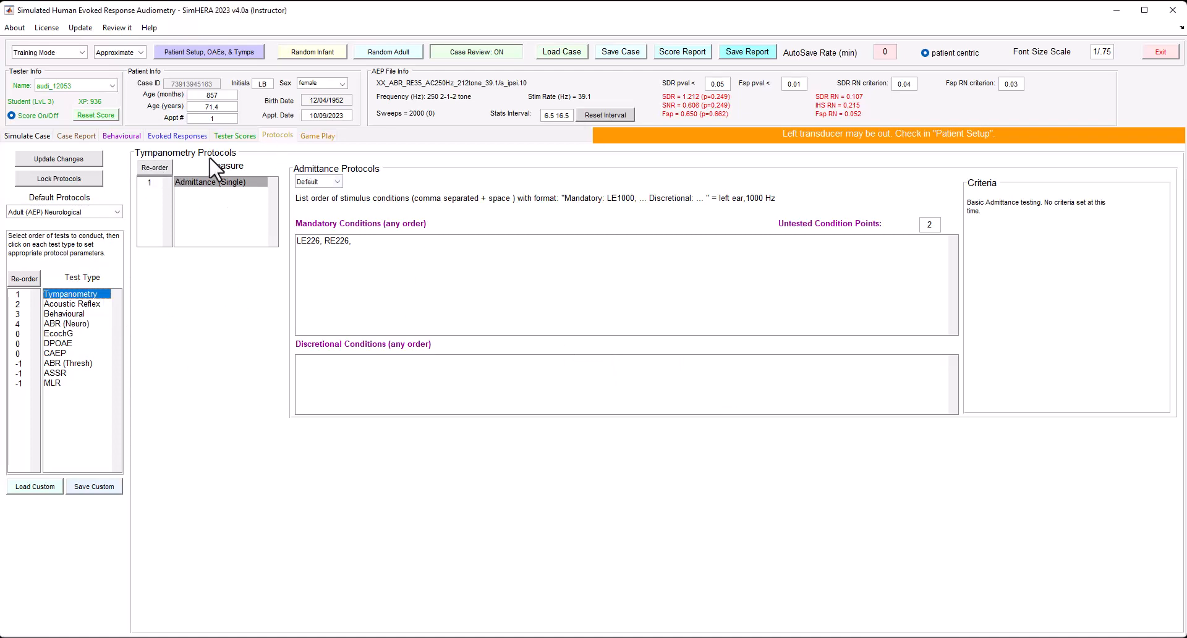
{"action": "left_click", "coordinate": [230, 183]}
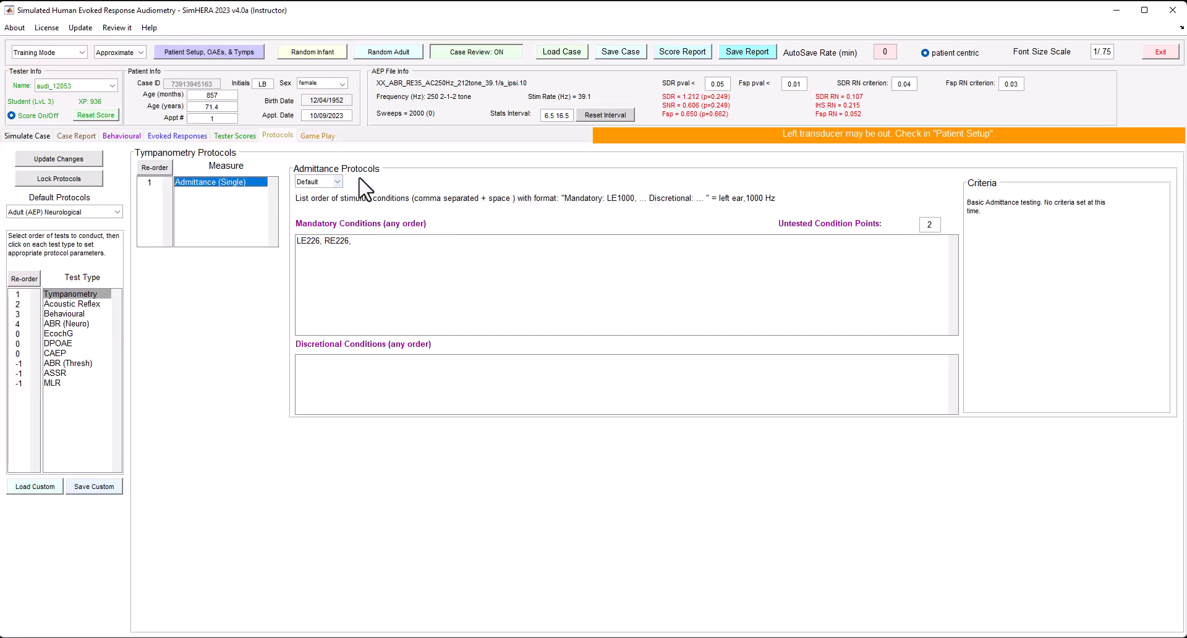
{"action": "left_click", "coordinate": [336, 184]}
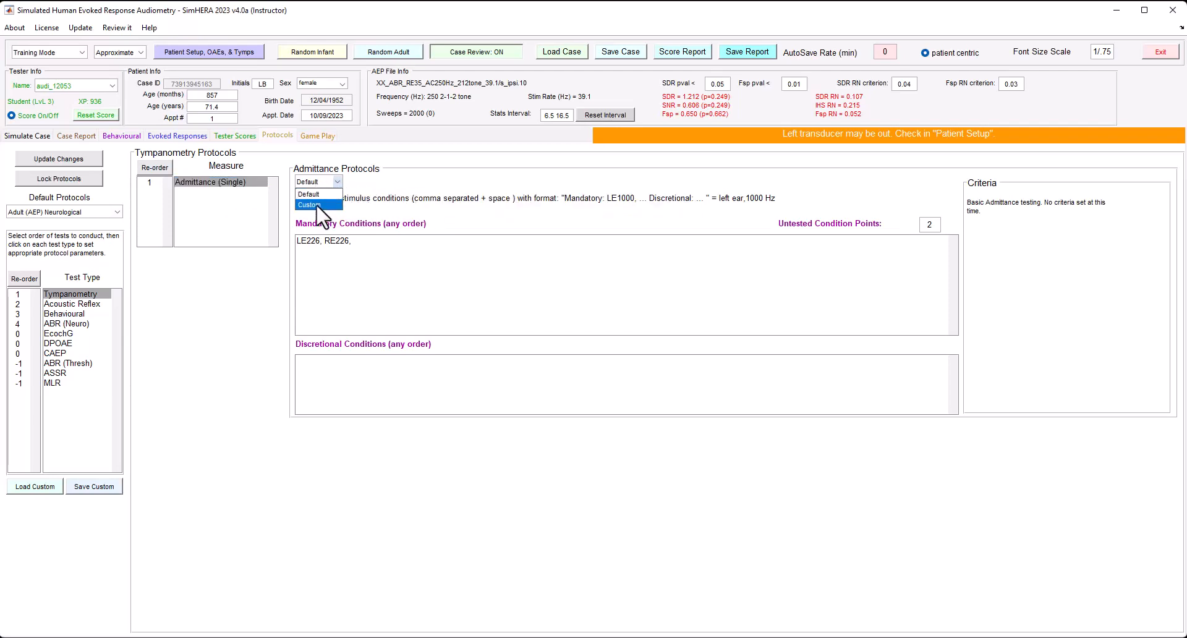
{"action": "left_click", "coordinate": [382, 184]}
- Move the RE226 condition from the mandatory to the discretional conditions of the admittance protocol
{"action": "left_click_drag", "start_coordinate": [311, 241], "coordinate": [321, 240]}
{"action": "left_click", "coordinate": [339, 238]}
{"action": "left_click_drag", "start_coordinate": [319, 242], "coordinate": [326, 242]}
{"action": "left_click", "coordinate": [327, 252]}
{"action": "left_click", "coordinate": [366, 242]}
{"action": "double_click", "coordinate": [356, 241]}
{"action": "key", "text": "ctrl+x"}
{"action": "left_click_drag", "start_coordinate": [322, 241], "coordinate": [410, 241]}
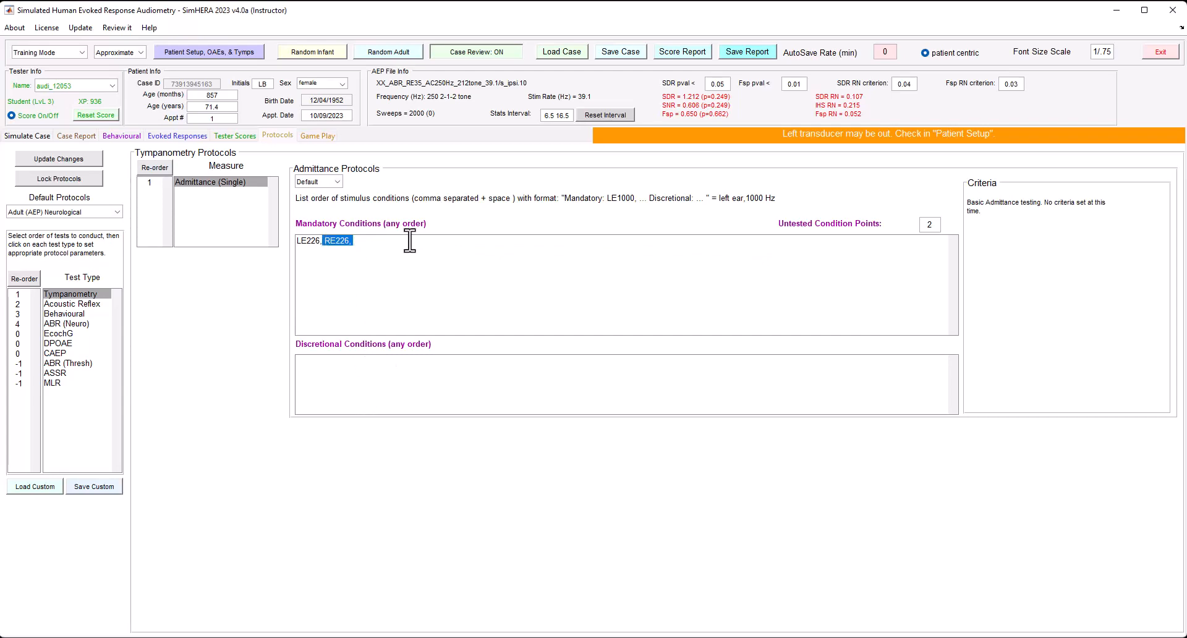
{"action": "key", "text": "ctrl+x"}
{"action": "left_click", "coordinate": [335, 360]}
{"action": "key", "text": "ctrl+v"}
- Clear RE226 from the discretional conditions and put it back after LE226 in the mandatory conditions
{"action": "left_click", "coordinate": [341, 243]}
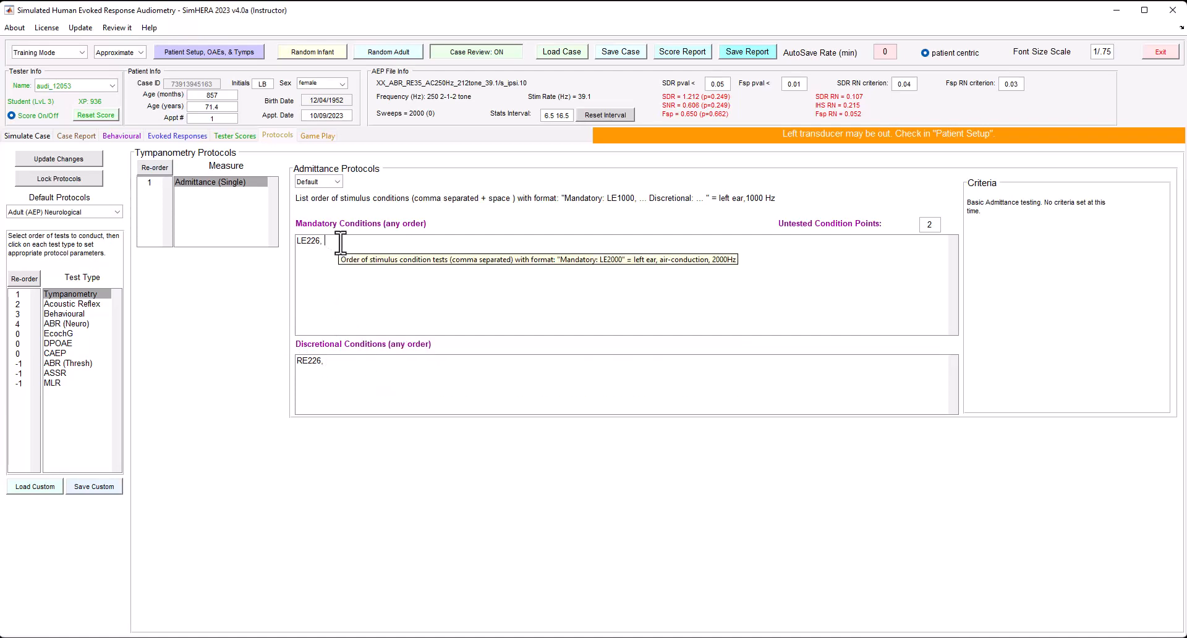
{"action": "left_click", "coordinate": [332, 362]}
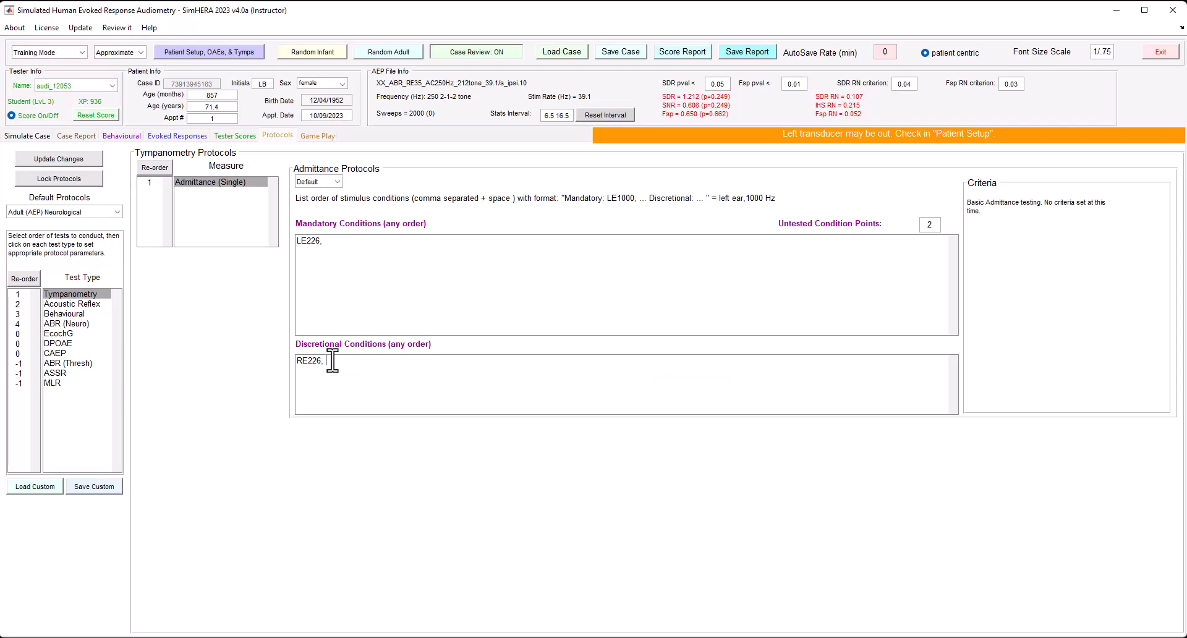
{"action": "left_click_drag", "start_coordinate": [333, 360], "coordinate": [284, 368]}
{"action": "key", "text": "BackSpace"}
{"action": "left_click_drag", "start_coordinate": [328, 242], "coordinate": [366, 242]}
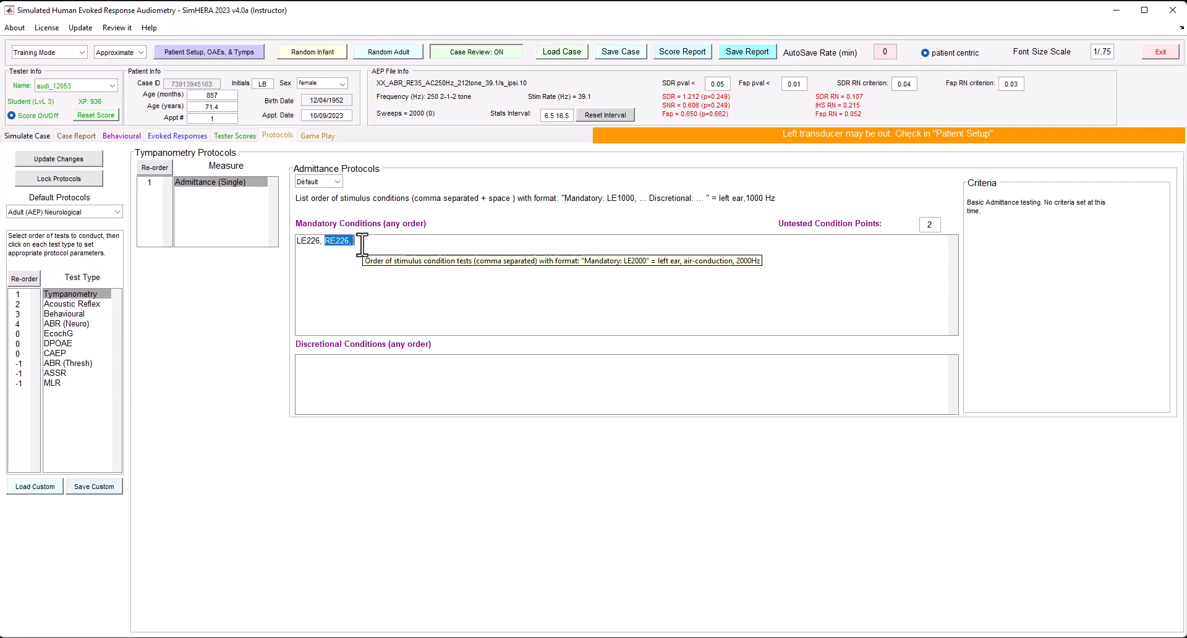
{"action": "left_click", "coordinate": [360, 243]}
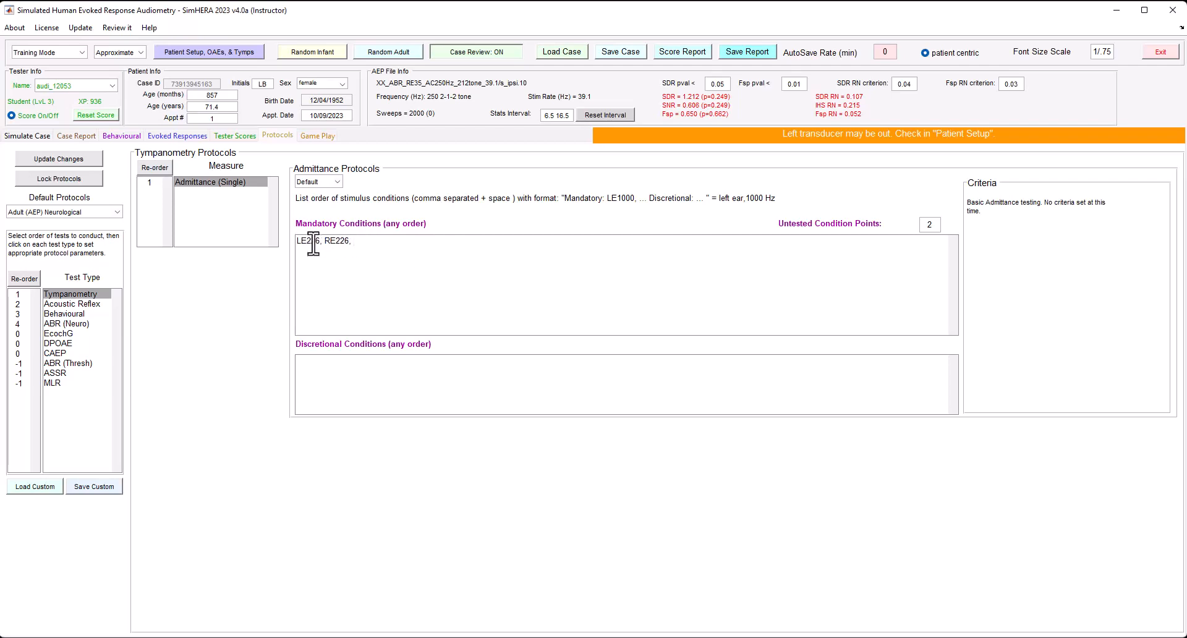
- Examine the mandatory admittance conditions together with the untested condition points for Tympanometry
{"action": "left_click_drag", "start_coordinate": [298, 240], "coordinate": [351, 241]}
{"action": "left_click", "coordinate": [931, 226]}
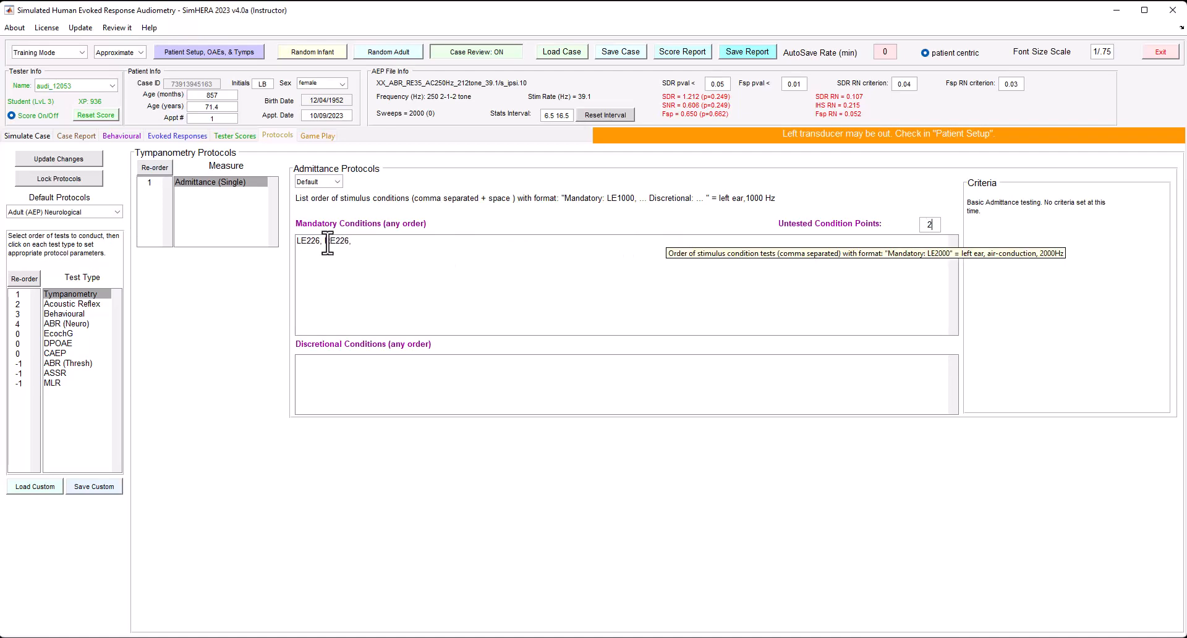
{"action": "left_click_drag", "start_coordinate": [324, 242], "coordinate": [361, 243]}
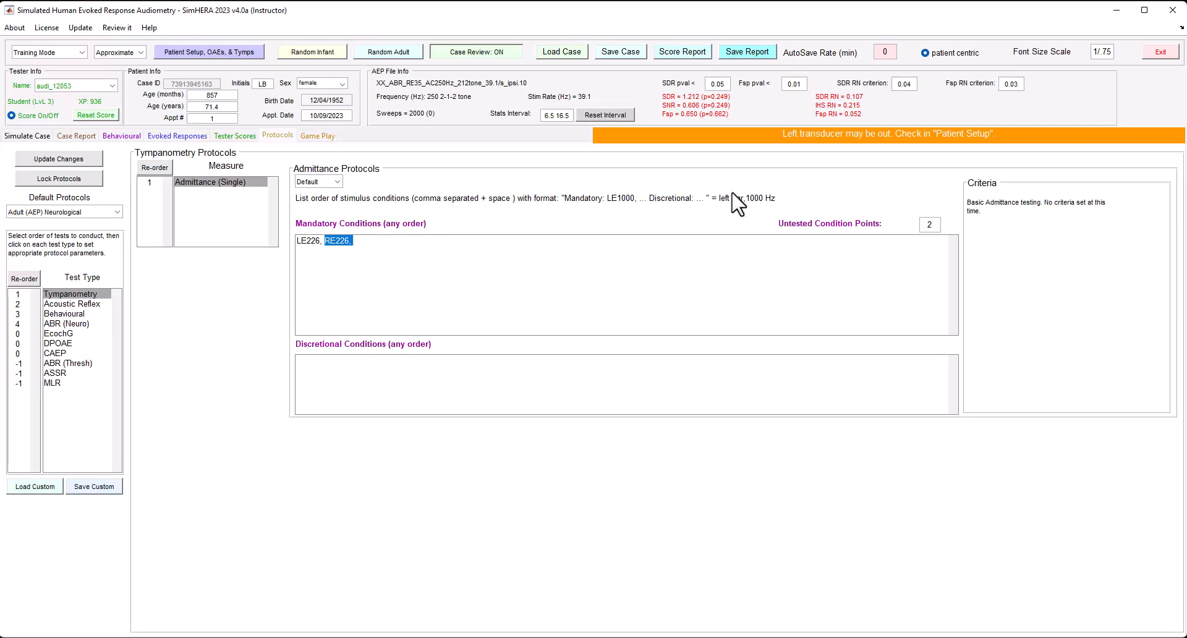
{"action": "left_click", "coordinate": [938, 244]}
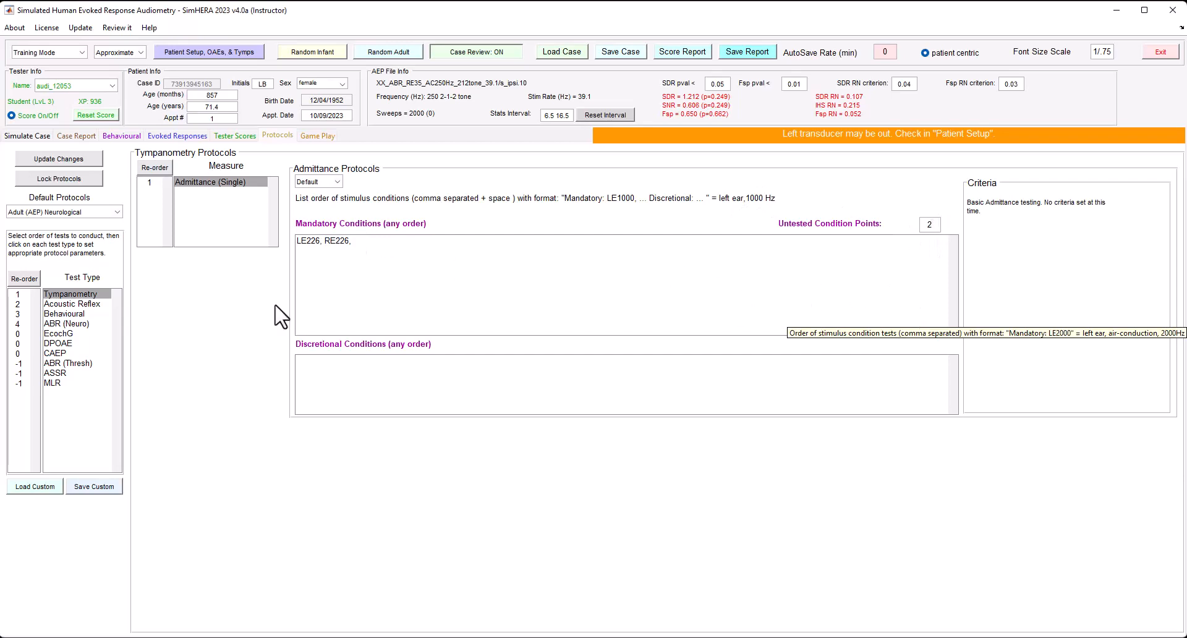
- Open the Acoustic Reflex protocol and examine its mandatory conditions and untested condition points
{"action": "left_click", "coordinate": [76, 305]}
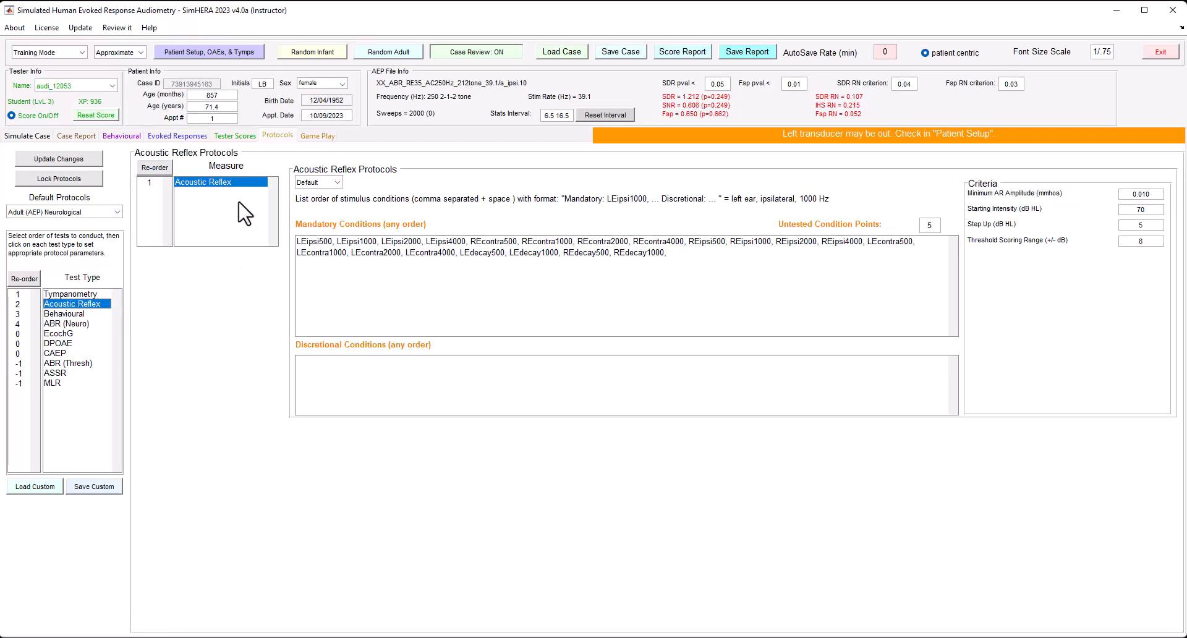
{"action": "left_click_drag", "start_coordinate": [310, 245], "coordinate": [780, 262]}
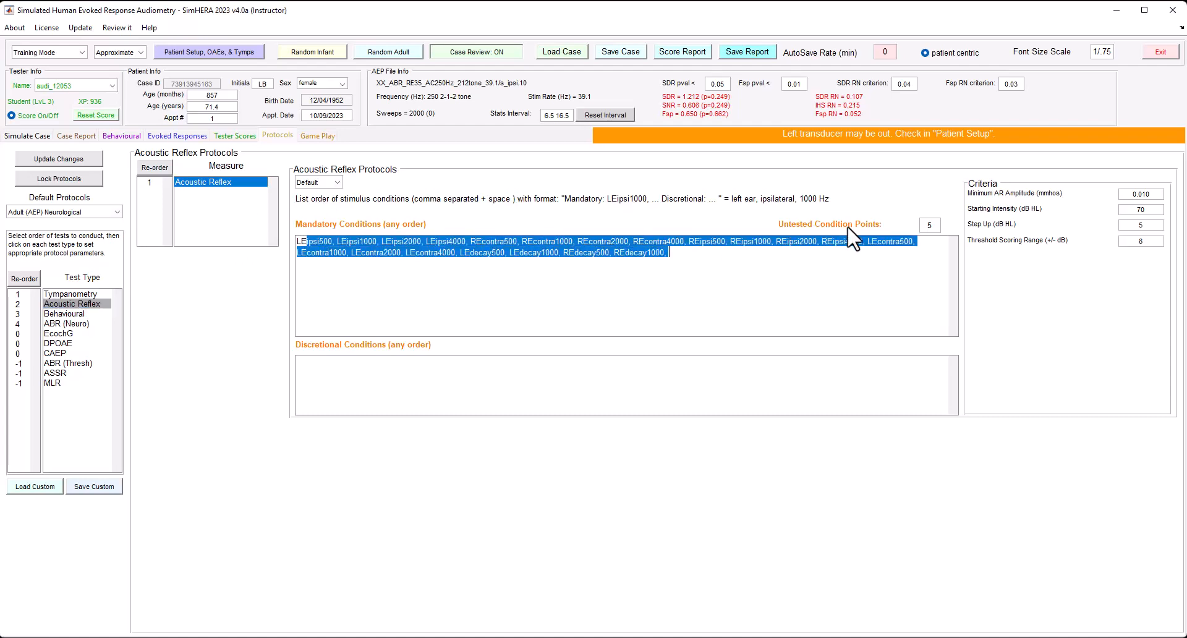
{"action": "left_click", "coordinate": [933, 228]}
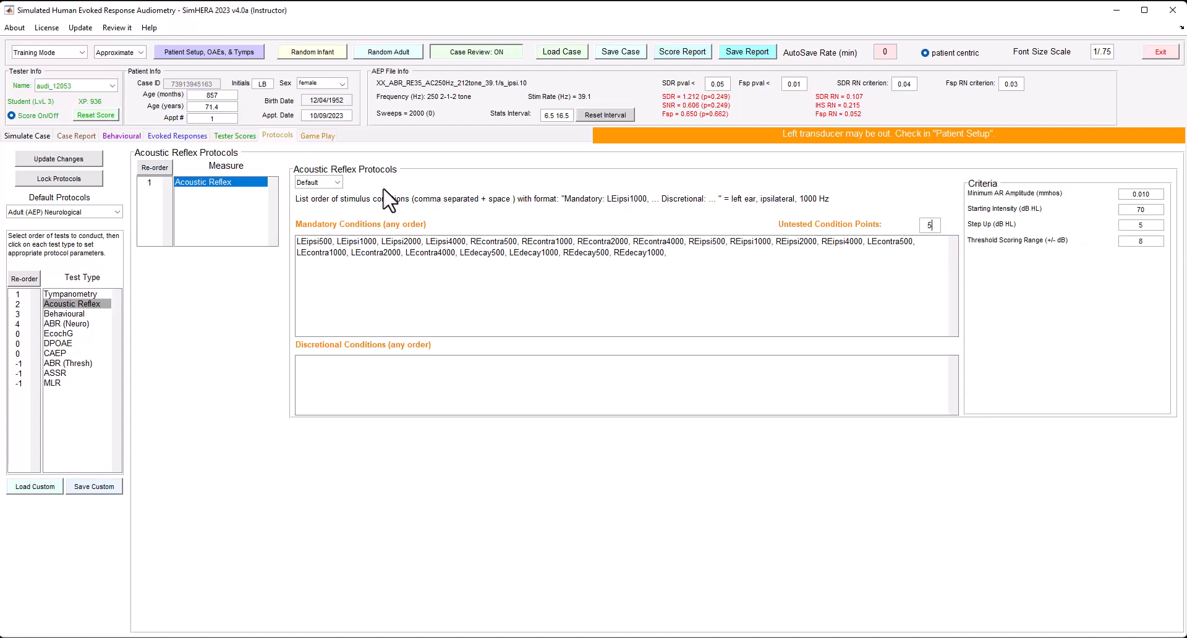
- Show the Acoustic Reflex results in the tester scores and restore the full plot view
{"action": "left_click", "coordinate": [234, 137]}
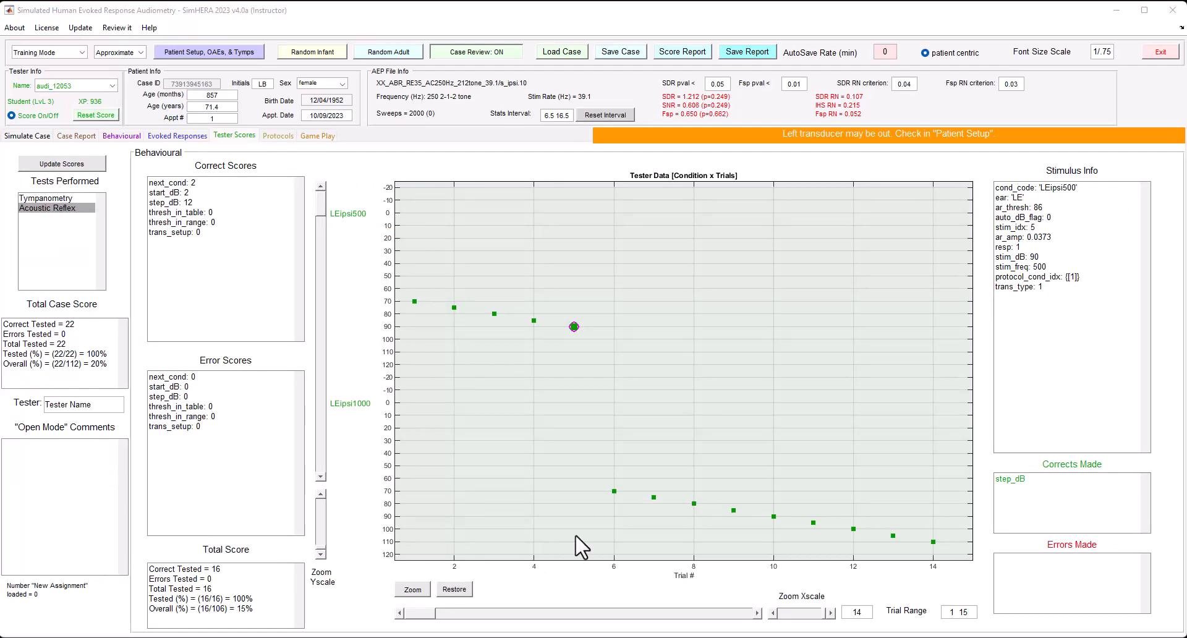
{"action": "left_click", "coordinate": [68, 208]}
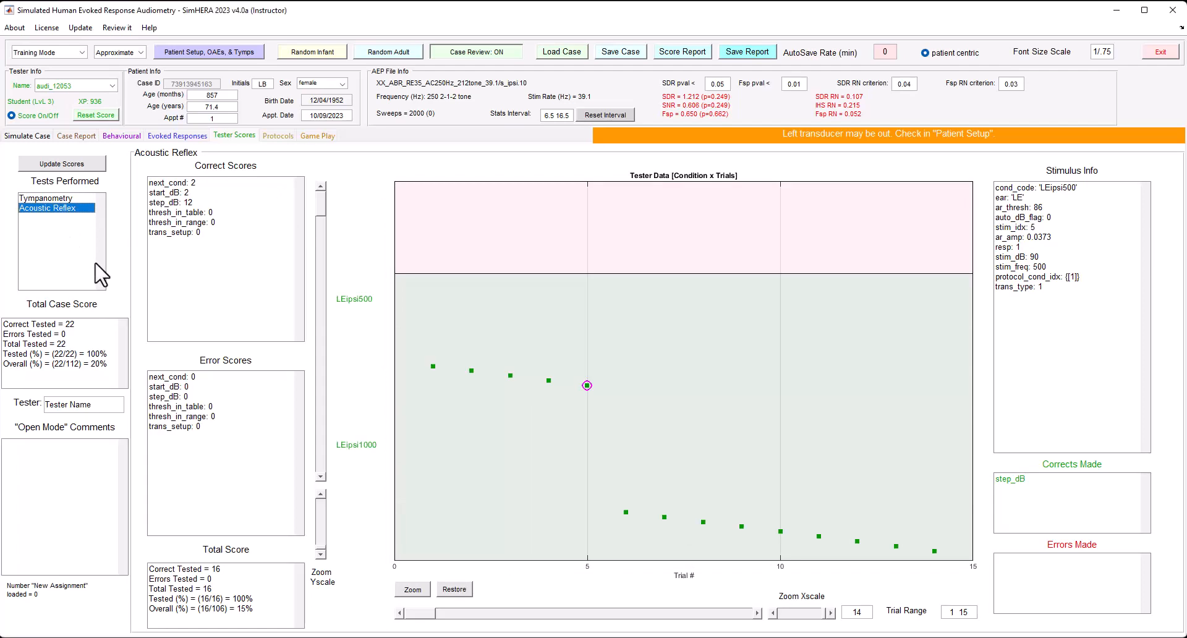
{"action": "left_click", "coordinate": [454, 589]}
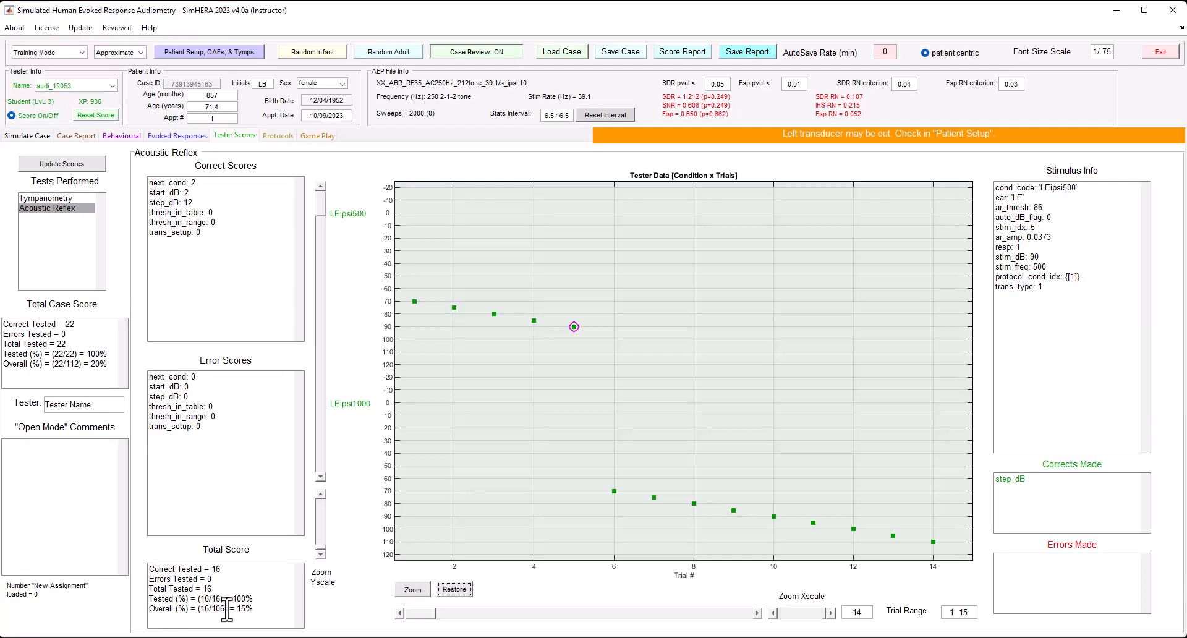
- Check the Acoustic Reflex protocol conditions against the tester scores and inspect individual LEipsi500 trials in the plot
{"action": "left_click", "coordinate": [285, 136]}
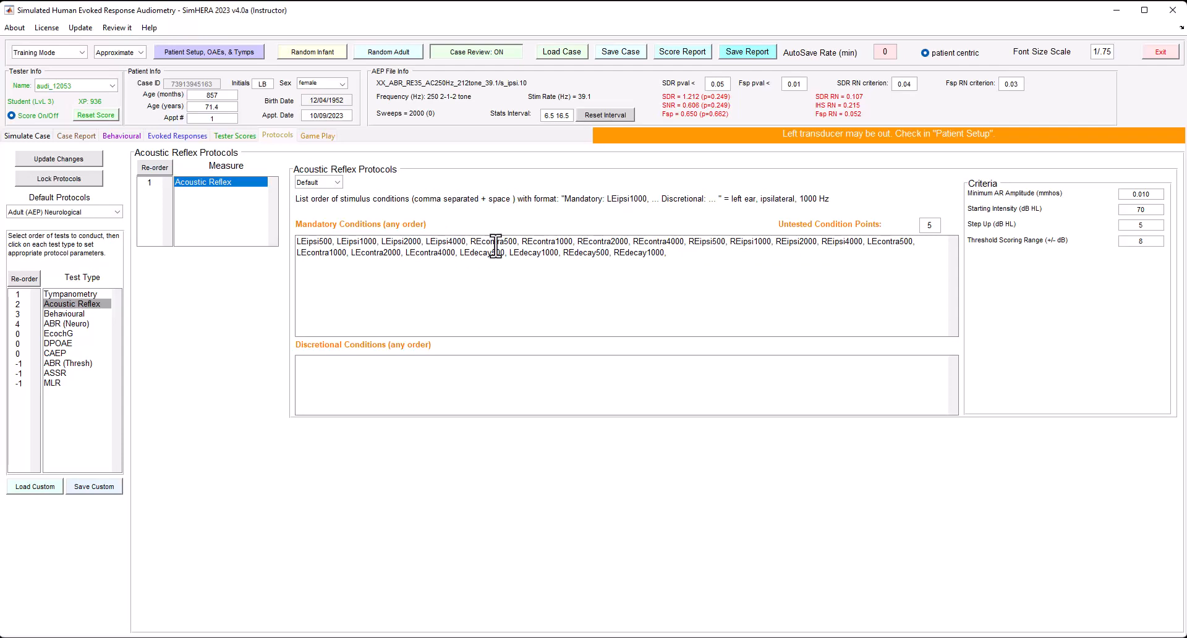
{"action": "left_click", "coordinate": [255, 137]}
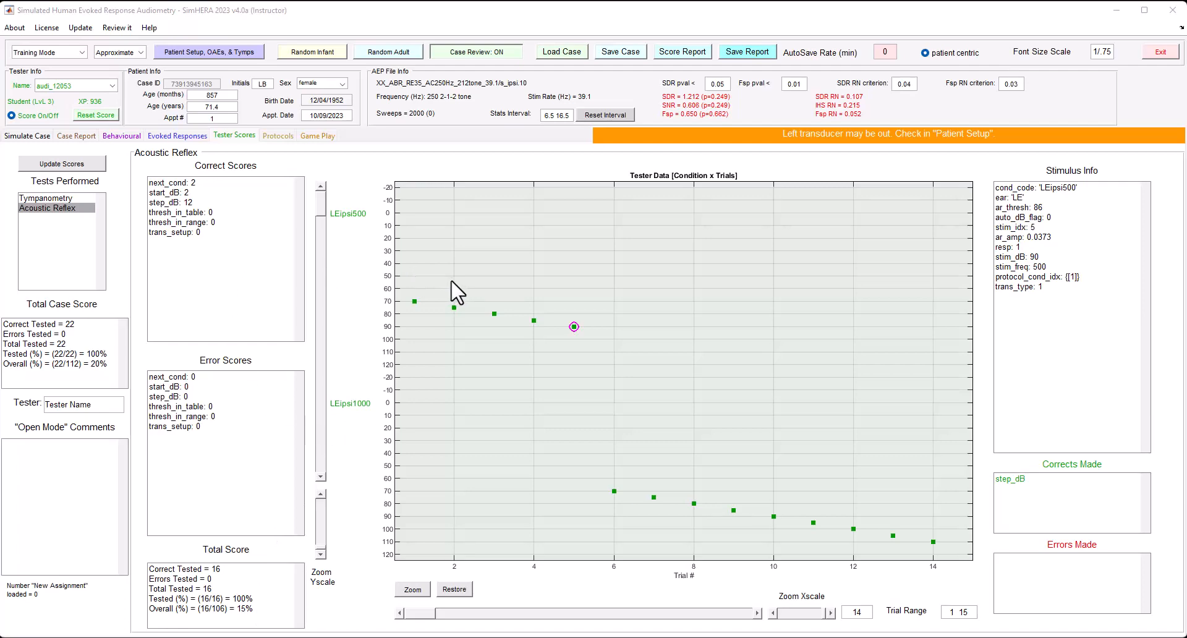
{"action": "left_click", "coordinate": [533, 320]}
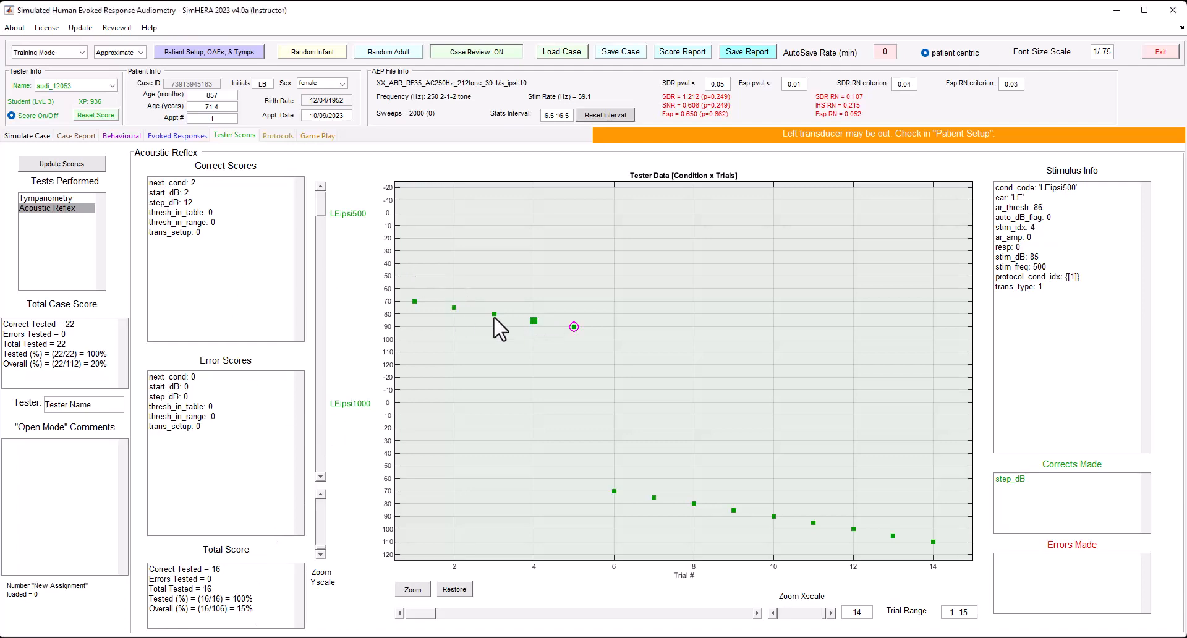
{"action": "left_click", "coordinate": [494, 314]}
{"action": "left_click", "coordinate": [455, 307]}
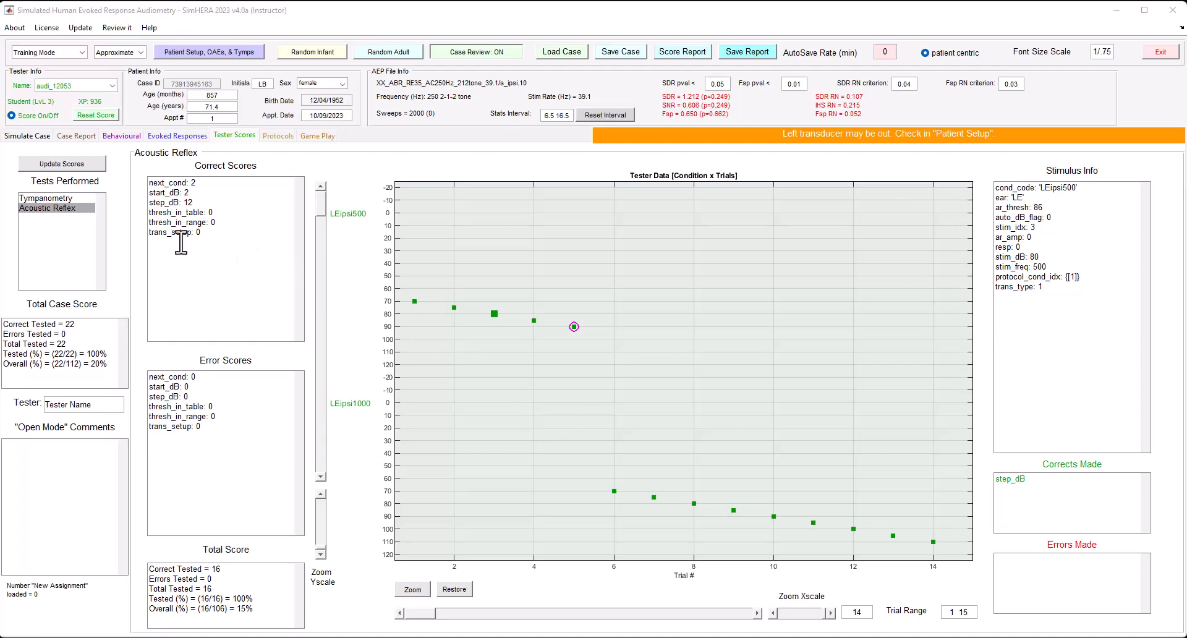
- Show the Tympanometry tester scores and inspect the RE226 and LE226 trials
{"action": "left_click", "coordinate": [65, 199]}
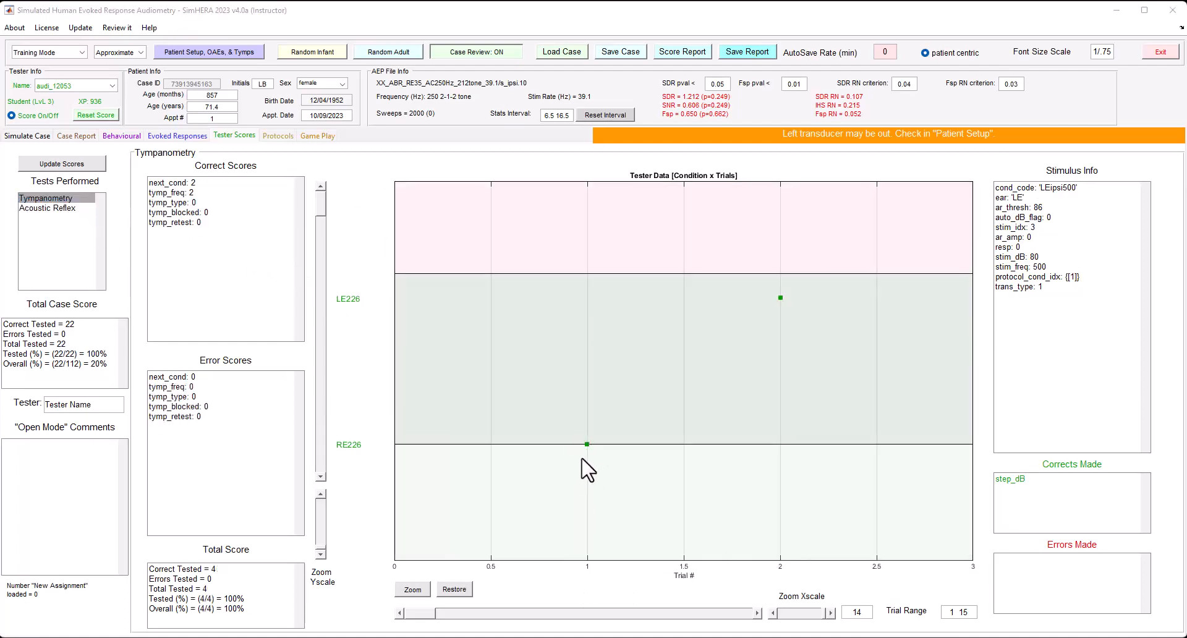
{"action": "left_click", "coordinate": [587, 445]}
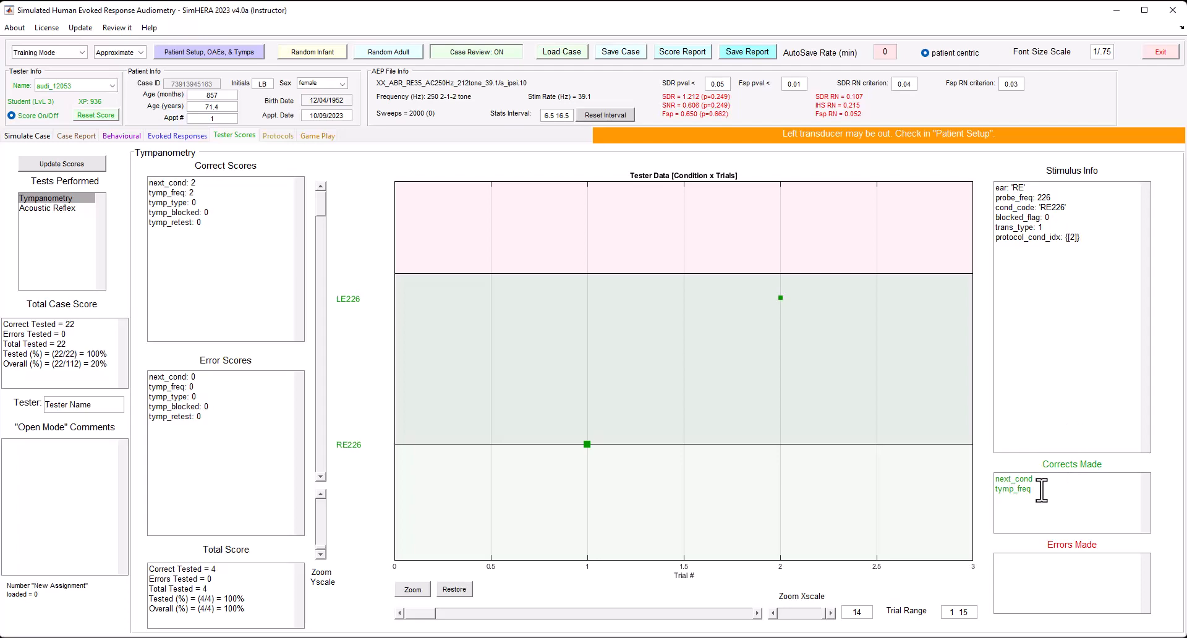
{"action": "left_click", "coordinate": [780, 298]}
- Return to the protocol settings and open the Behavioural test's protocol to examine its conditions and criteria
{"action": "left_click", "coordinate": [279, 137]}
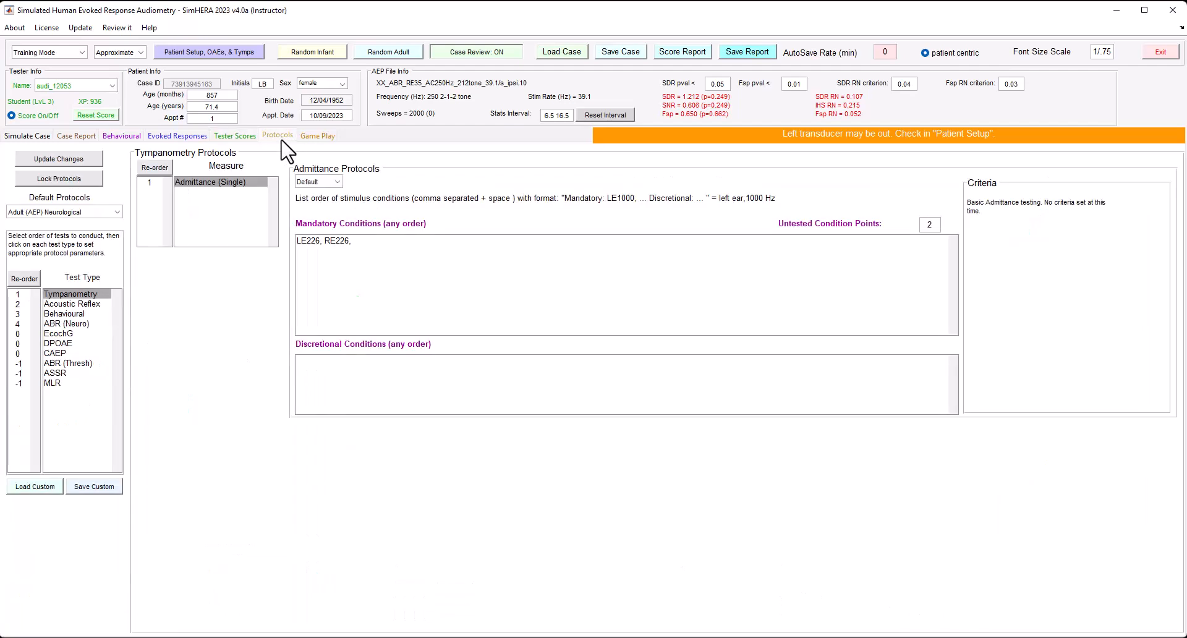
{"action": "left_click", "coordinate": [84, 314]}
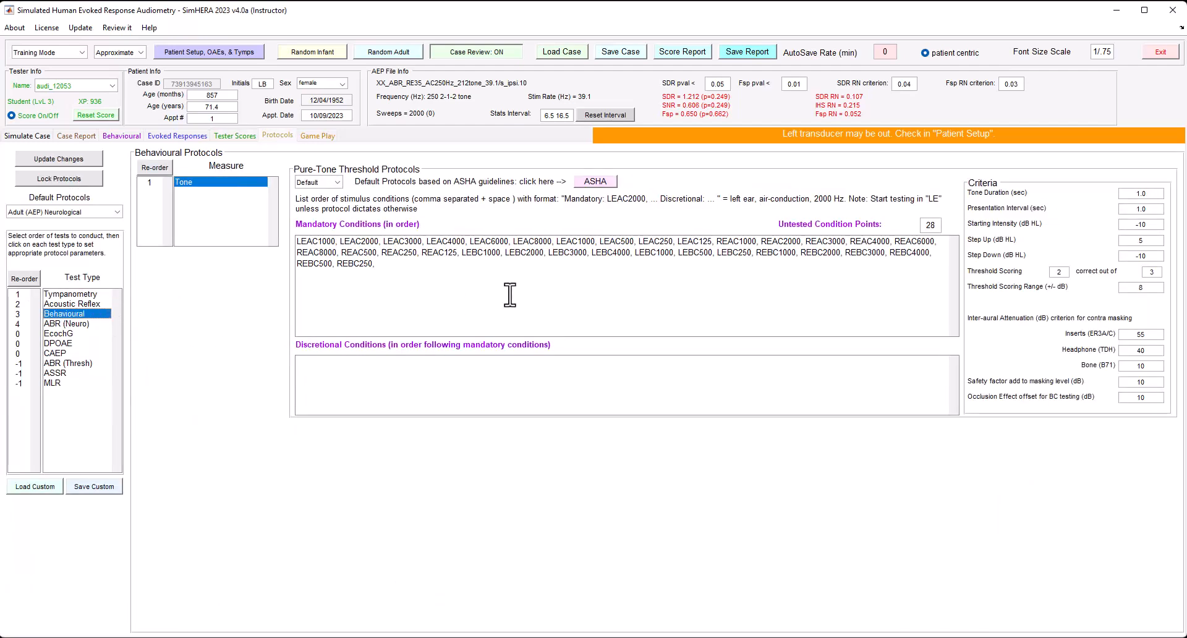
- Delete the Behavioural protocol's mandatory conditions after LEAC8000 and switch the protocol lock on and off
{"action": "key", "text": "alt+Tab"}
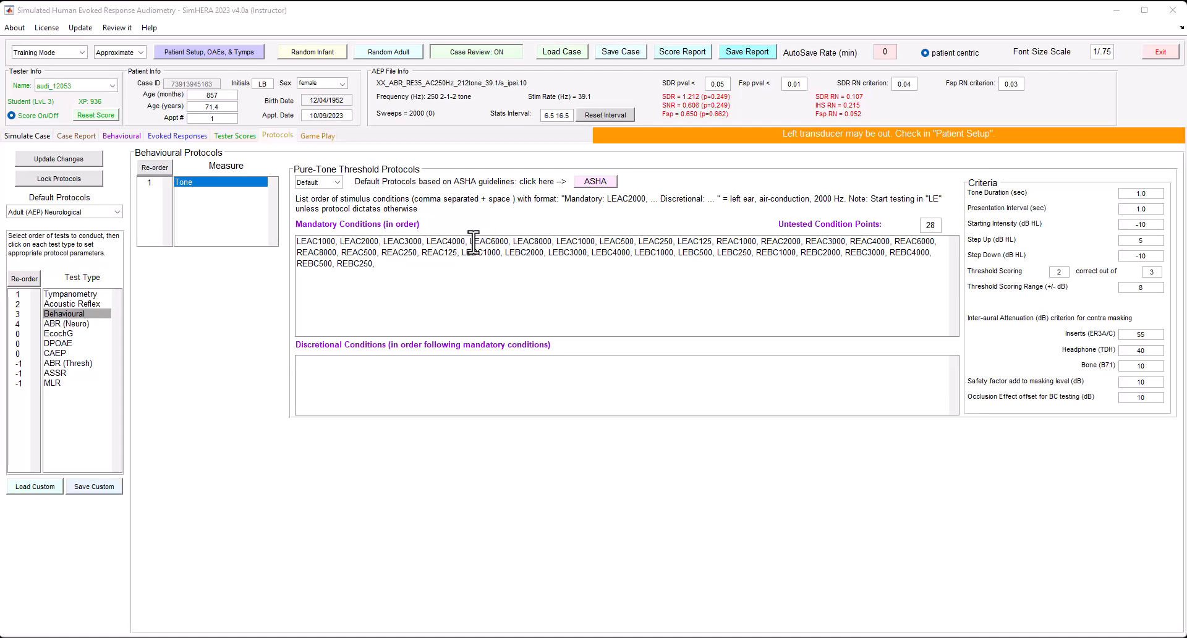
{"action": "left_click_drag", "start_coordinate": [555, 241], "coordinate": [581, 286]}
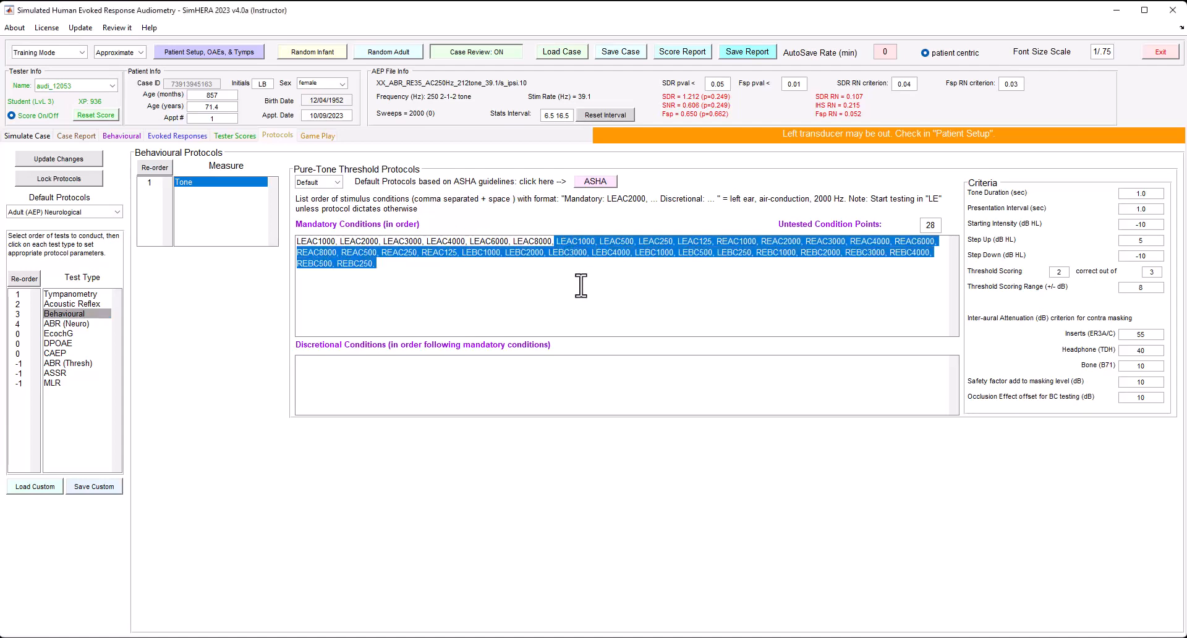
{"action": "key", "text": "BackSpace"}
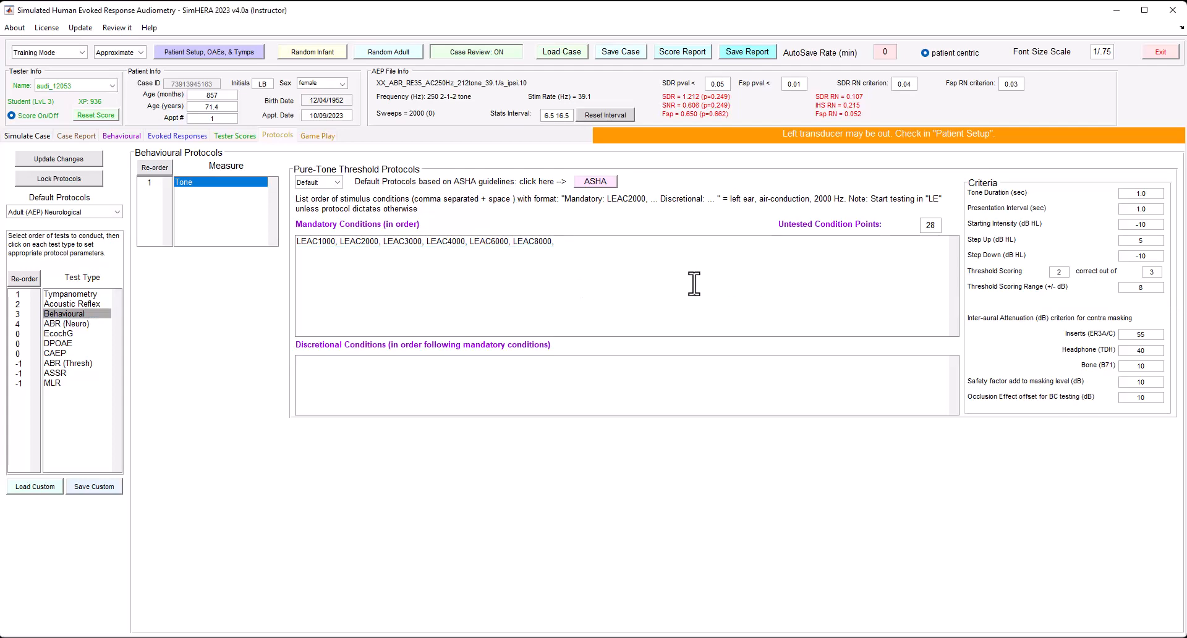
{"action": "left_click", "coordinate": [74, 179]}
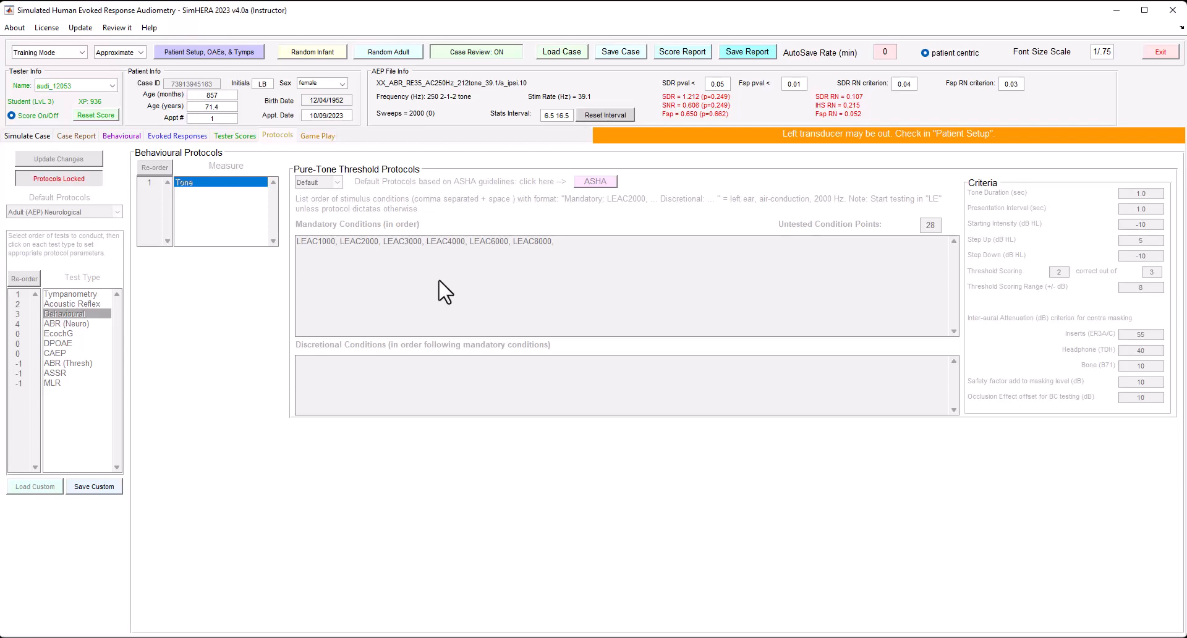
{"action": "left_click", "coordinate": [97, 179]}
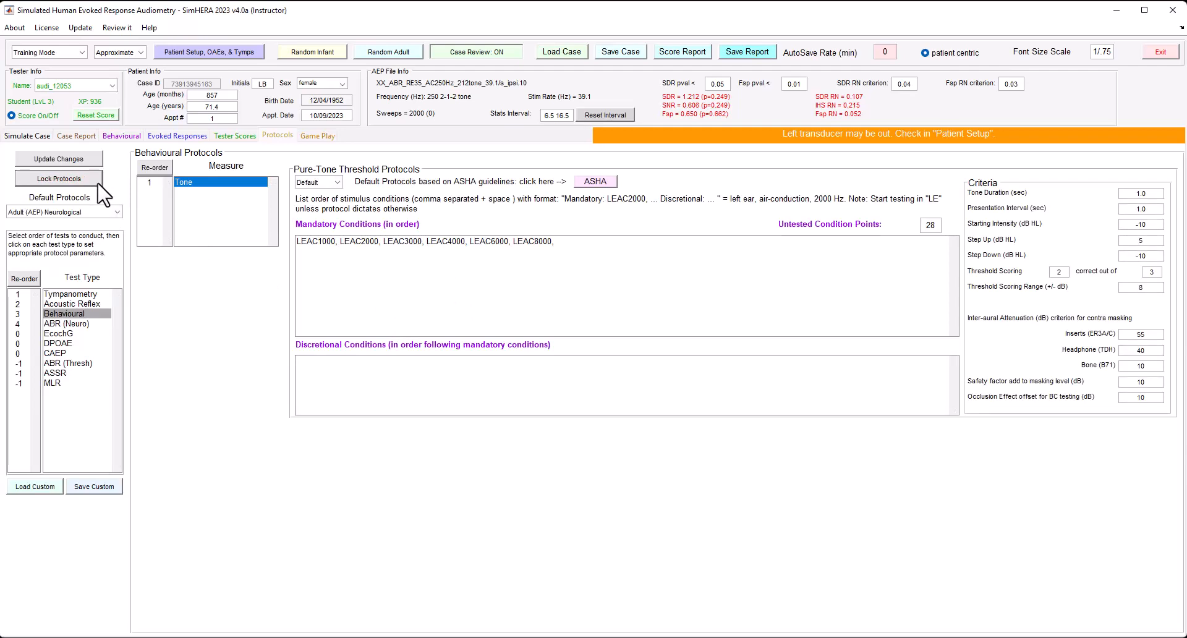
- Set the pure-tone threshold protocol to Custom and load its conditions from custom_behav_conditions.txt
{"action": "left_click", "coordinate": [338, 181]}
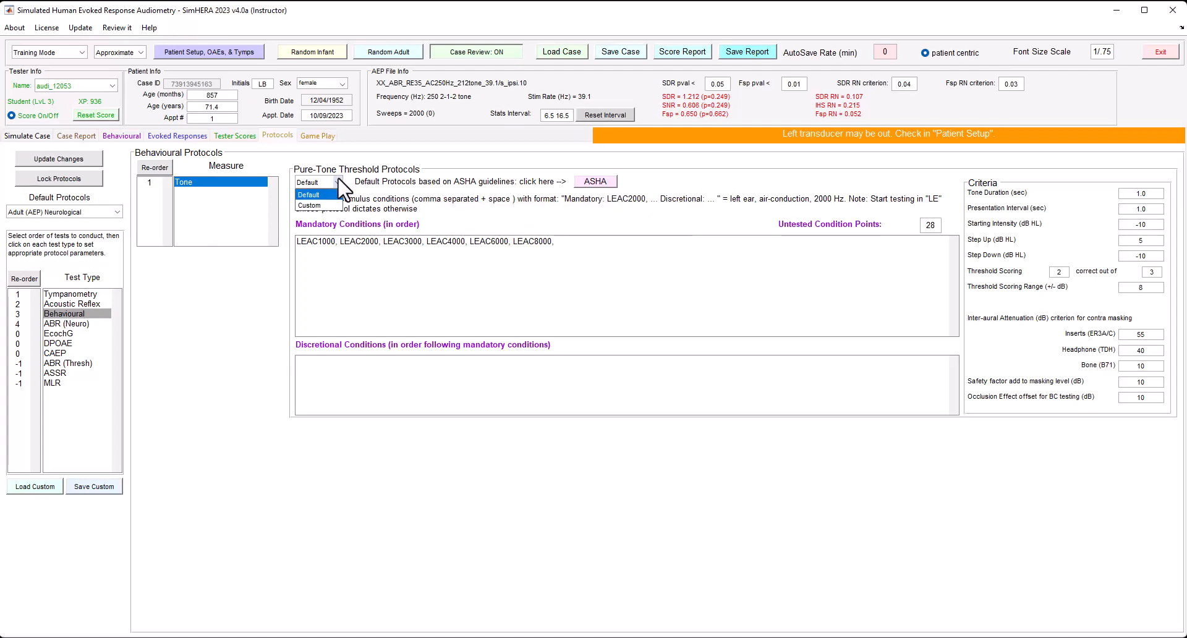
{"action": "left_click", "coordinate": [319, 206]}
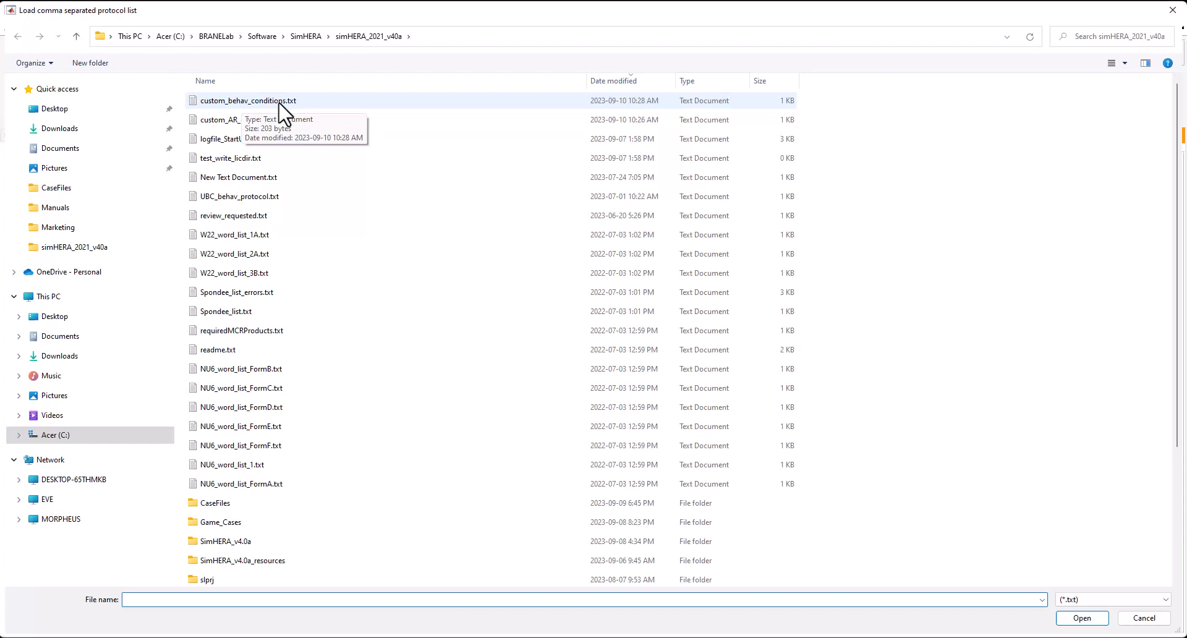
{"action": "double_click", "coordinate": [279, 103]}
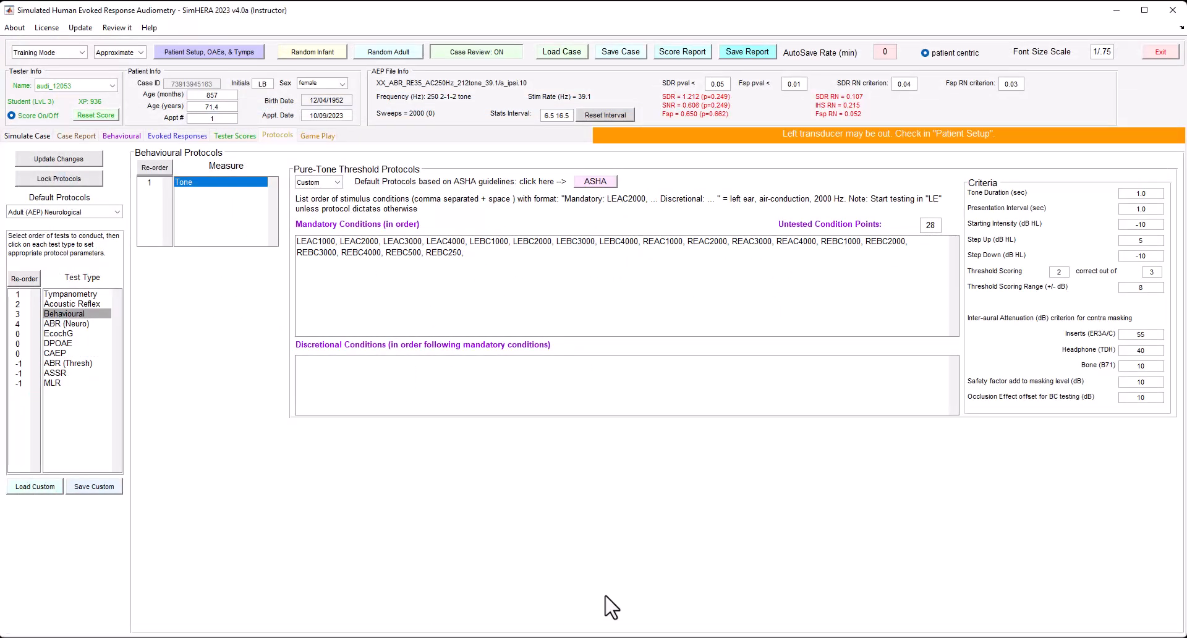
- Switch to Notepad, add LEAC8000 as a discretional condition in custom_behav_conditions.txt, and save the file
{"action": "left_click", "coordinate": [845, 637]}
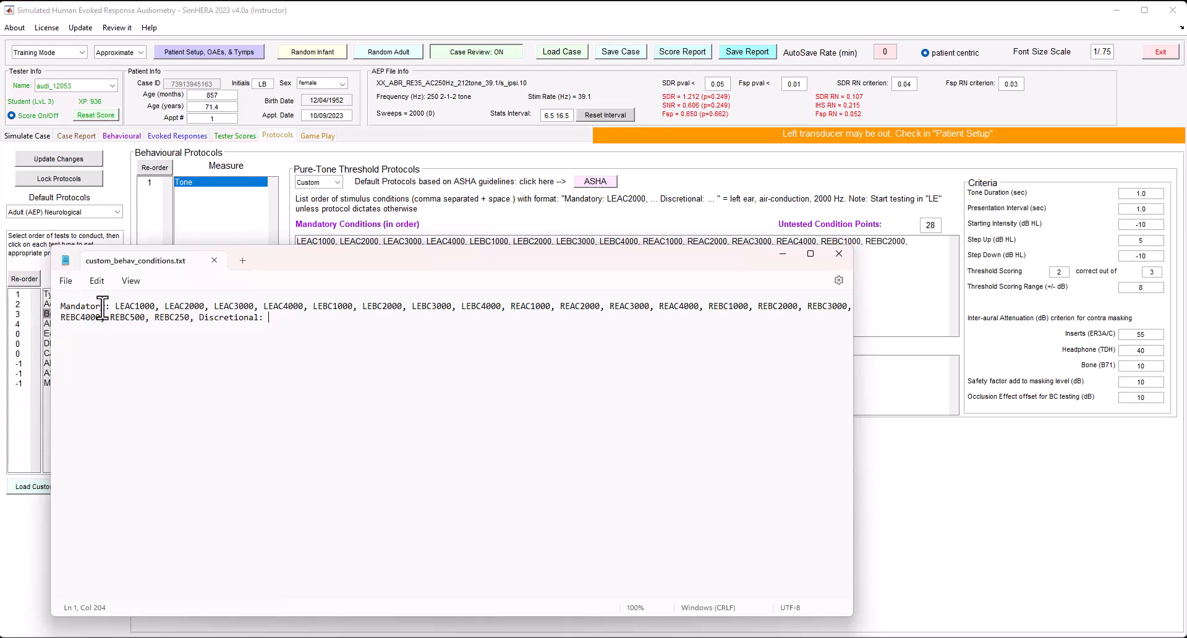
{"action": "left_click_drag", "start_coordinate": [110, 306], "coordinate": [115, 306]}
{"action": "left_click", "coordinate": [109, 308]}
{"action": "left_click_drag", "start_coordinate": [117, 307], "coordinate": [160, 306]}
{"action": "left_click", "coordinate": [282, 319]}
{"action": "key", "text": "BackSpace"}
{"action": "left_click", "coordinate": [66, 280]}
{"action": "left_click", "coordinate": [84, 365]}
{"action": "left_click", "coordinate": [539, 204]}
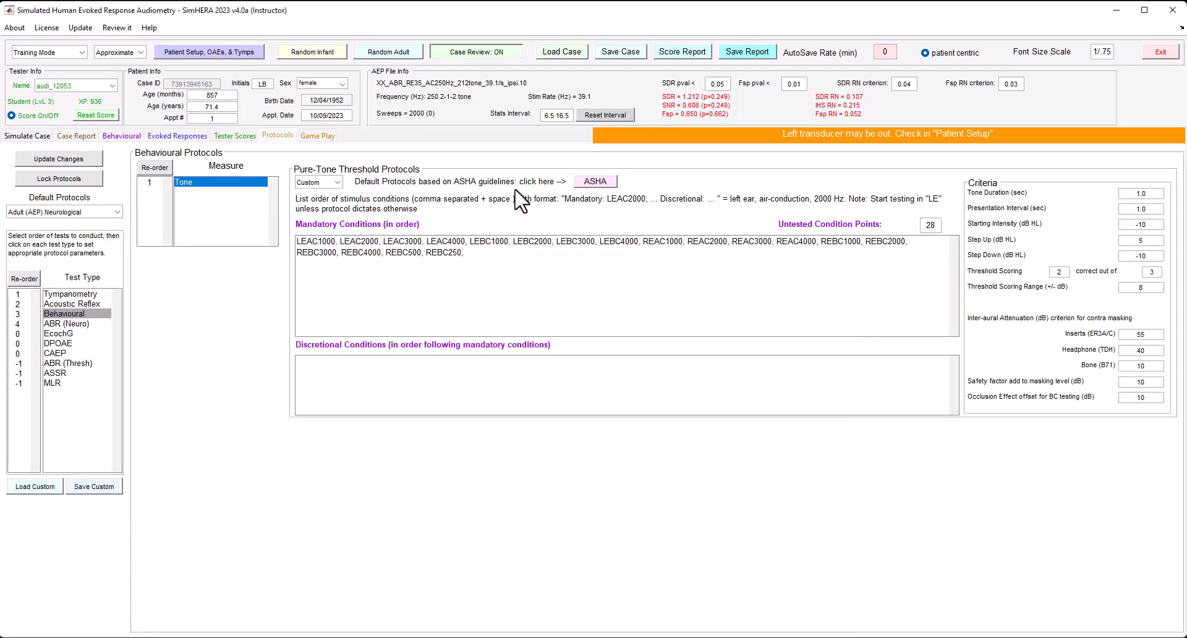
- Reload the edited custom_behav_conditions.txt as the Custom pure-tone protocol and check its discretional conditions
{"action": "left_click", "coordinate": [337, 181]}
{"action": "left_click", "coordinate": [317, 204]}
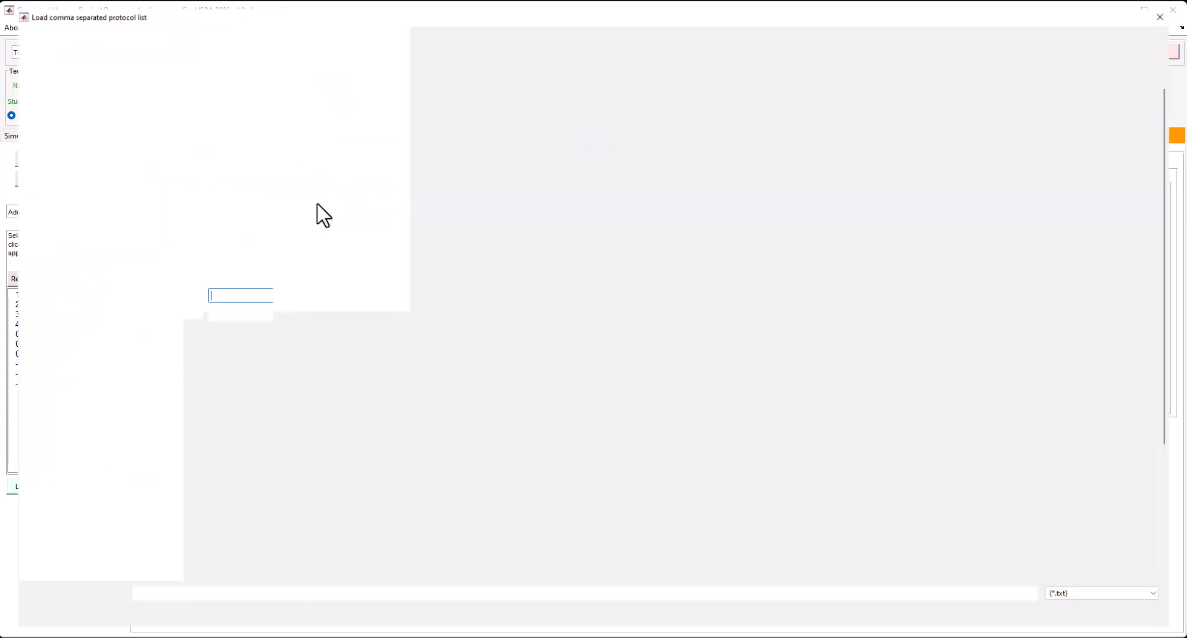
{"action": "double_click", "coordinate": [277, 101]}
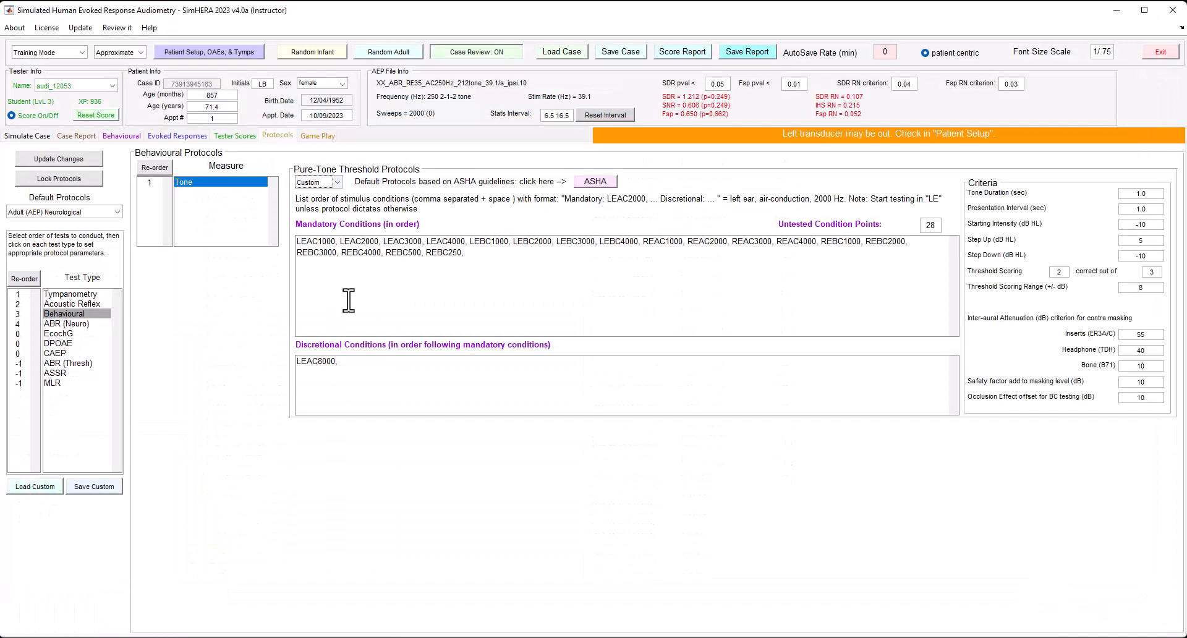
{"action": "left_click", "coordinate": [358, 363]}
- Save the custom protocols as Custom_Protocols.mat, replacing the existing file
{"action": "left_click", "coordinate": [91, 489]}
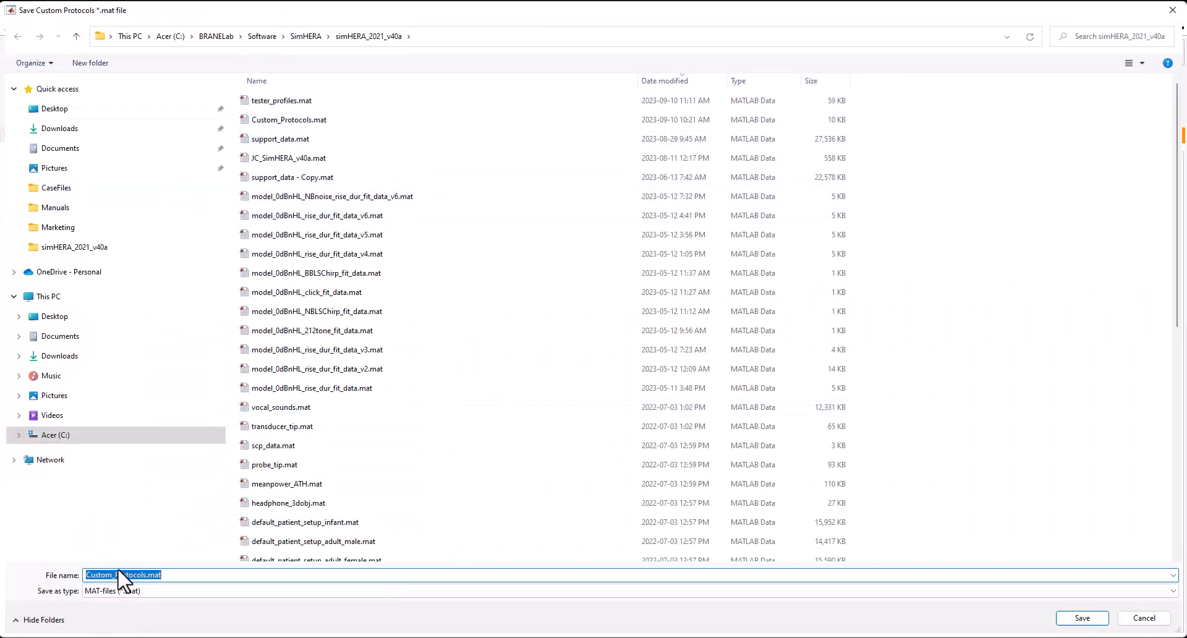
{"action": "left_click", "coordinate": [1081, 620]}
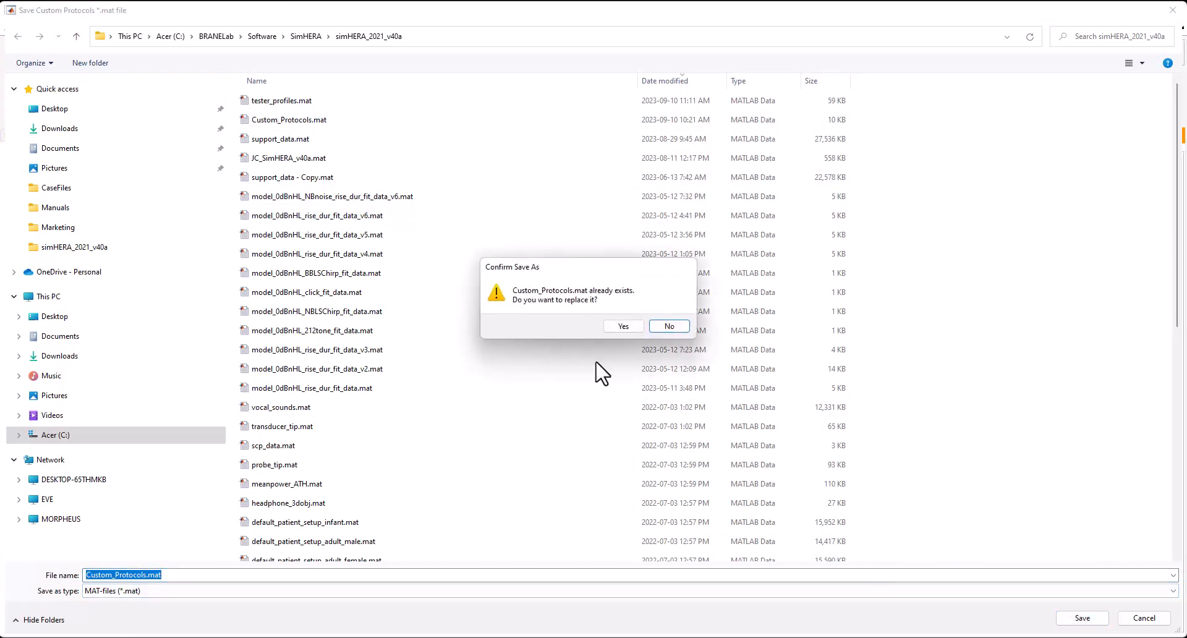
{"action": "left_click", "coordinate": [622, 327]}
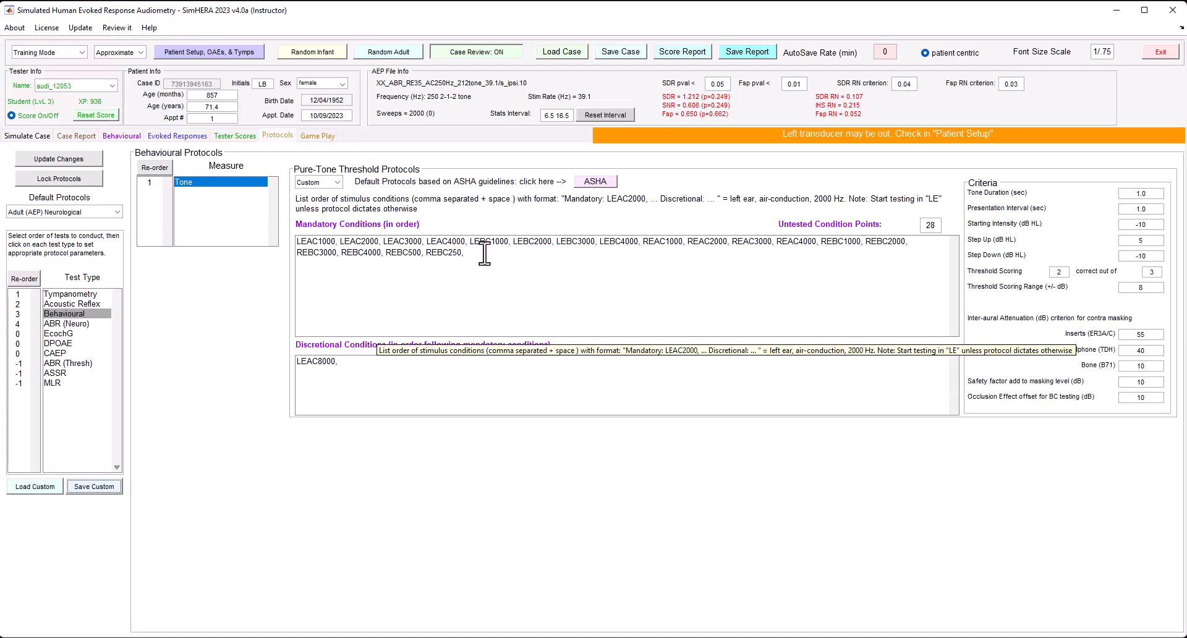
- Clear the Behavioural protocol's mandatory and discretional condition lists
{"action": "left_click_drag", "start_coordinate": [480, 254], "coordinate": [246, 238]}
{"action": "key", "text": "BackSpace"}
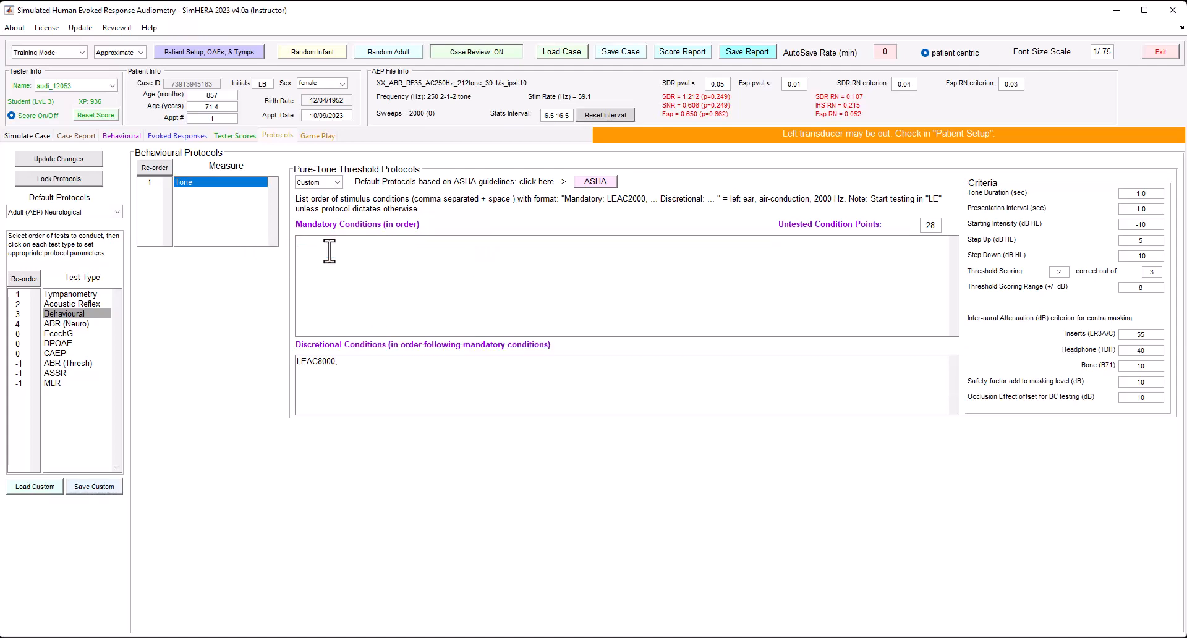
{"action": "left_click_drag", "start_coordinate": [366, 364], "coordinate": [288, 362]}
{"action": "key", "text": "BackSpace"}
{"action": "left_click", "coordinate": [433, 278]}
- Load the custom protocols from Custom_Protocols.mat and demonstrate locking and unlocking them
{"action": "left_click", "coordinate": [34, 489]}
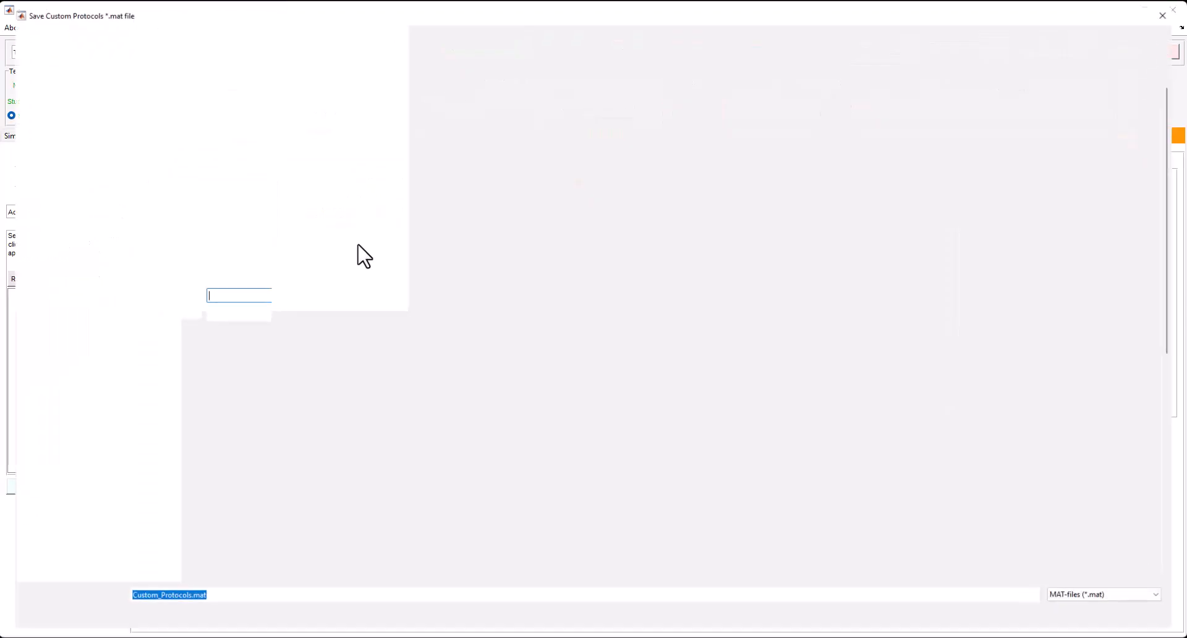
{"action": "double_click", "coordinate": [281, 114]}
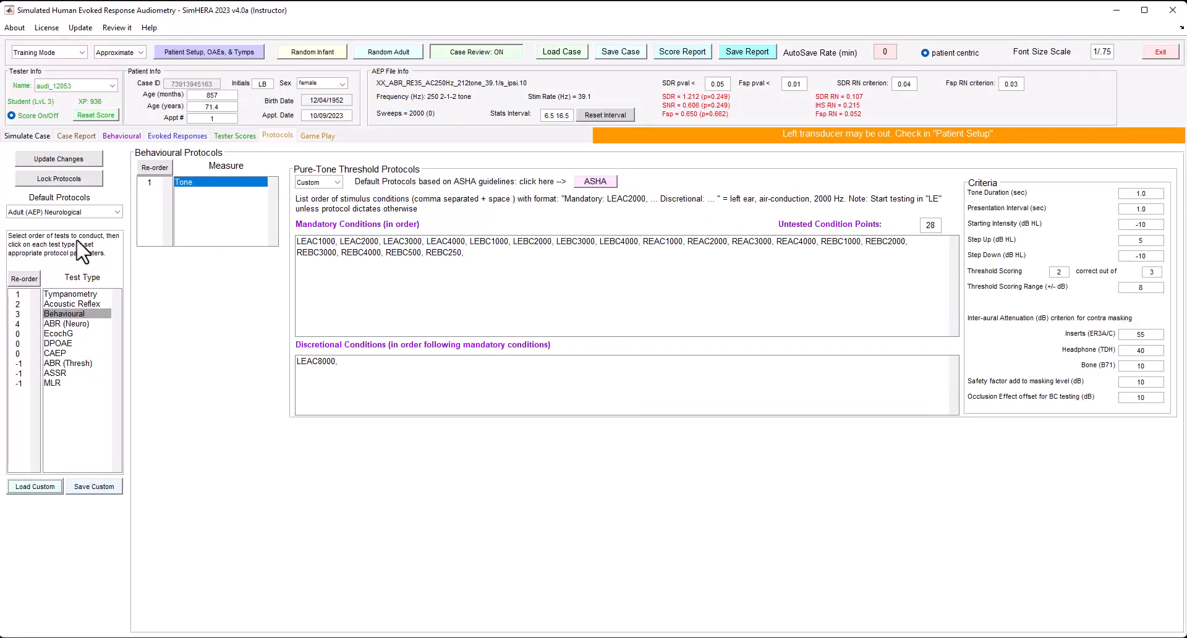
{"action": "left_click", "coordinate": [49, 181]}
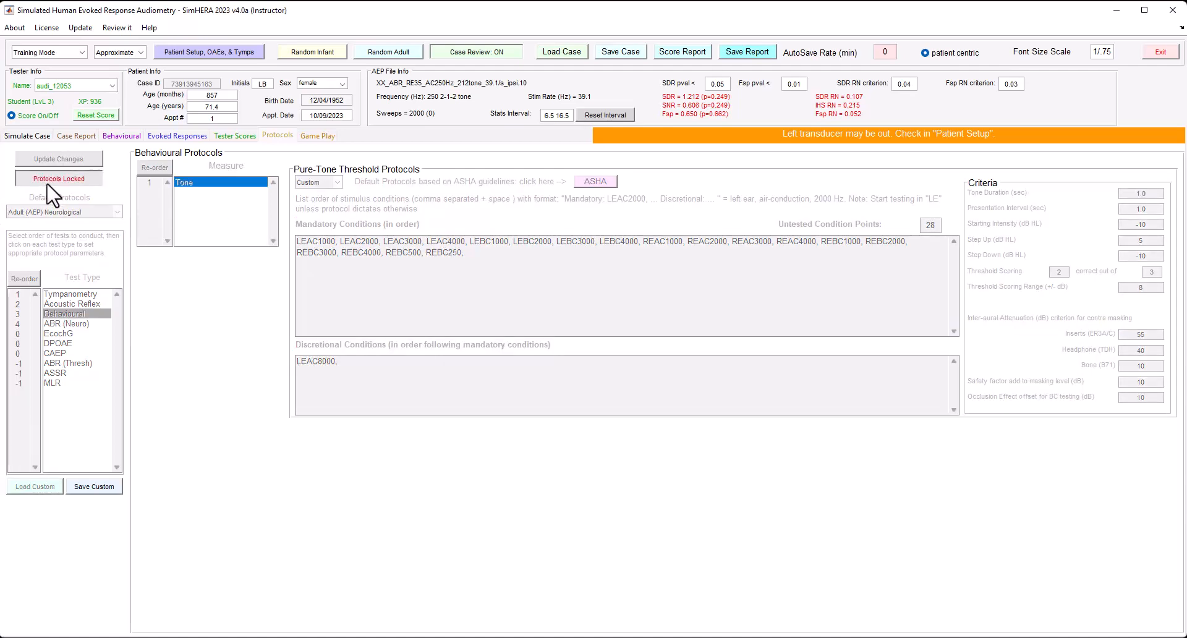
{"action": "left_click", "coordinate": [49, 183]}
{"action": "left_click", "coordinate": [476, 255]}
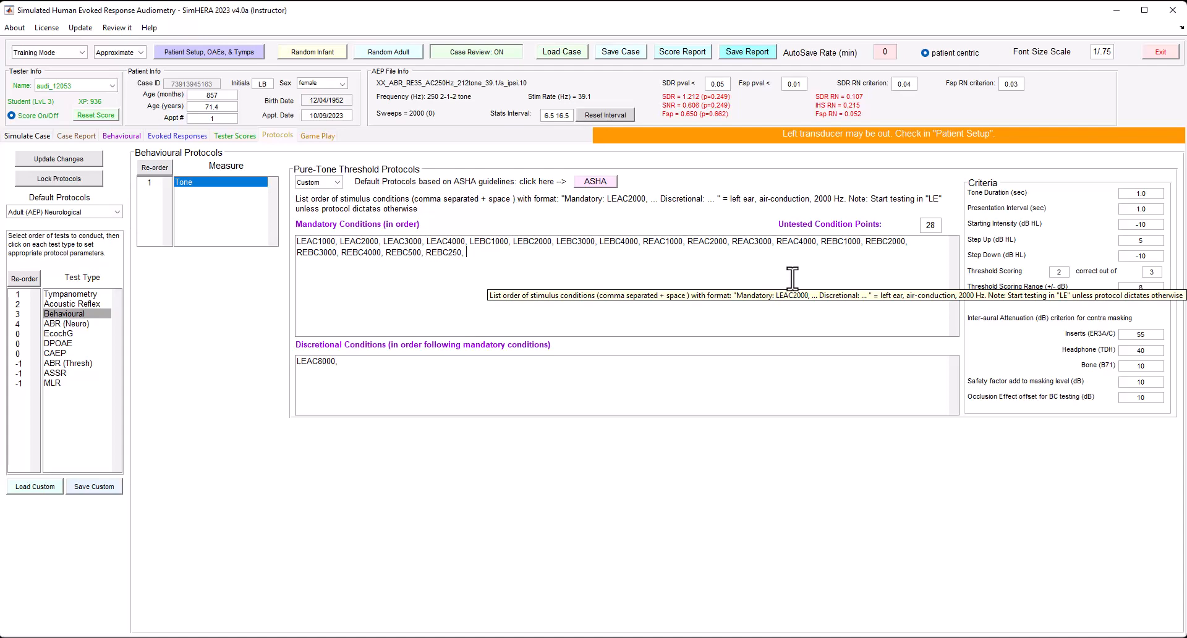
- Examine the criteria of the Tympanometry and Acoustic Reflex protocols, including the reflex starting intensity
{"action": "left_click", "coordinate": [92, 295]}
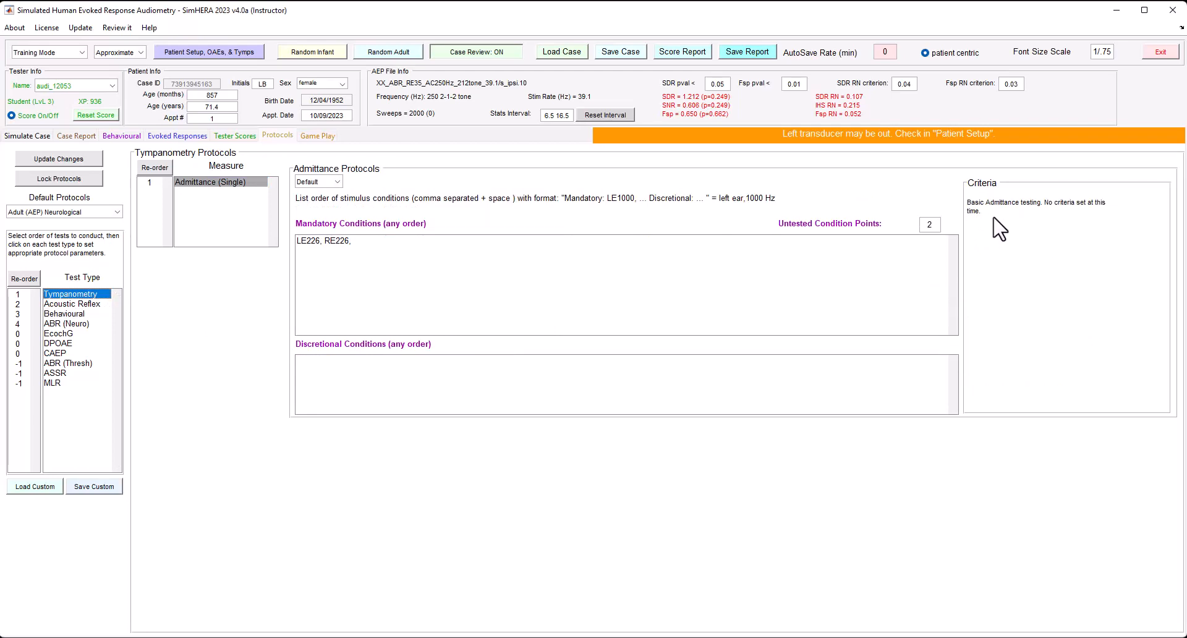
{"action": "left_click", "coordinate": [93, 304]}
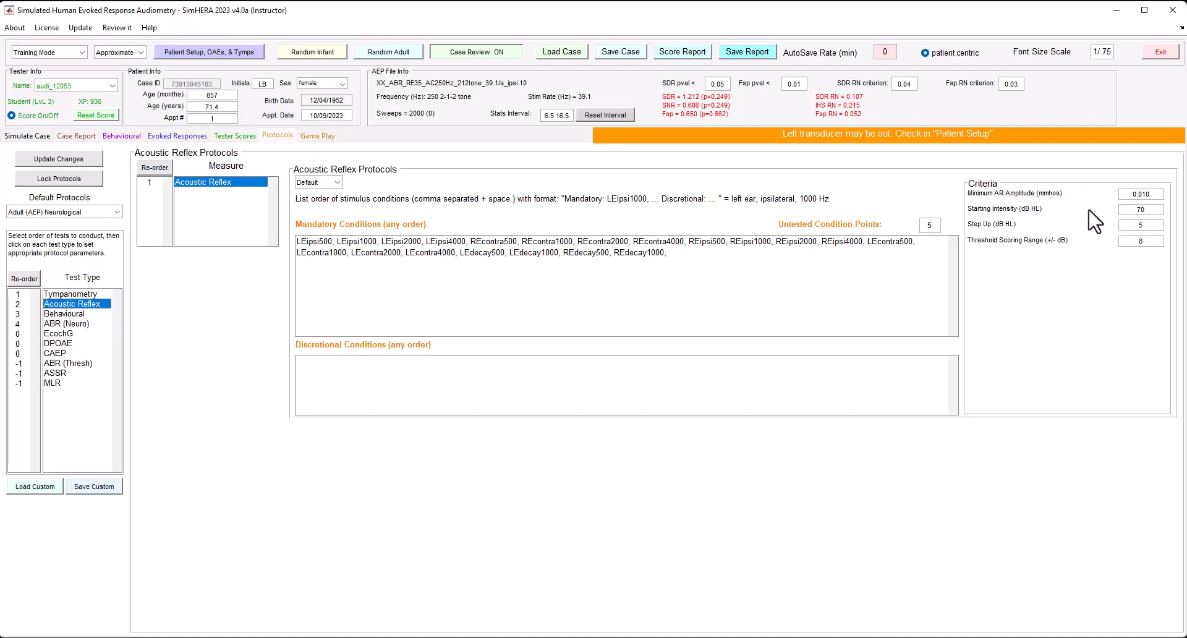
{"action": "left_click", "coordinate": [1143, 213]}
- Enter >110 for the left ipsilateral acoustic reflex at 1000 Hz in the patient setup and close the setup
{"action": "left_click", "coordinate": [218, 53]}
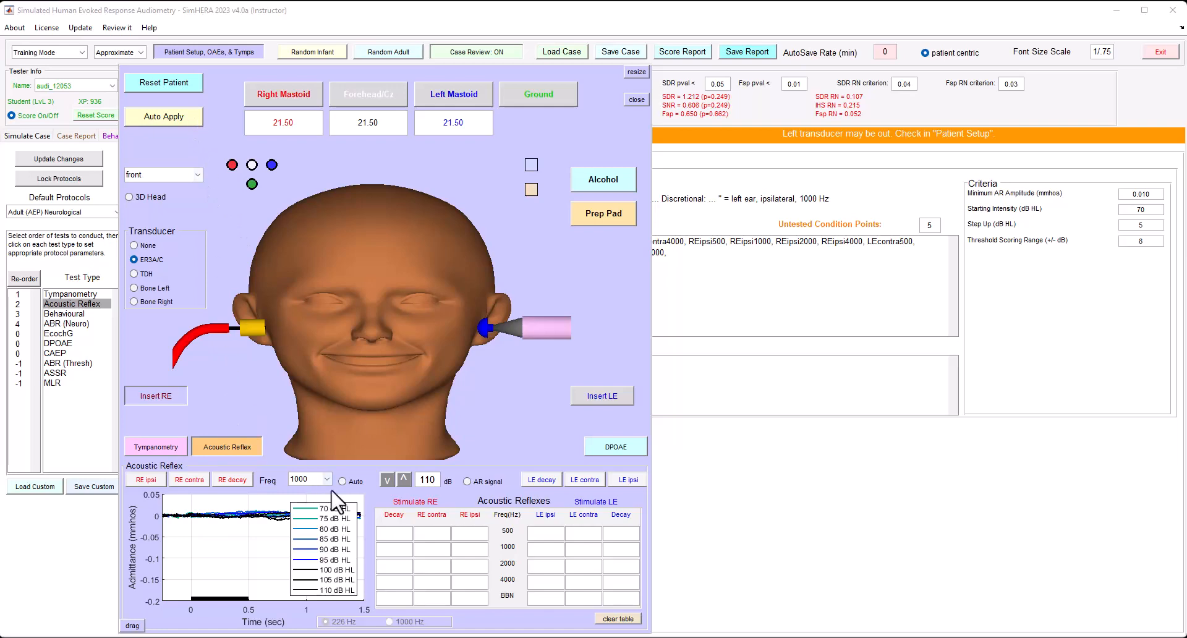
{"action": "left_click", "coordinate": [550, 548]}
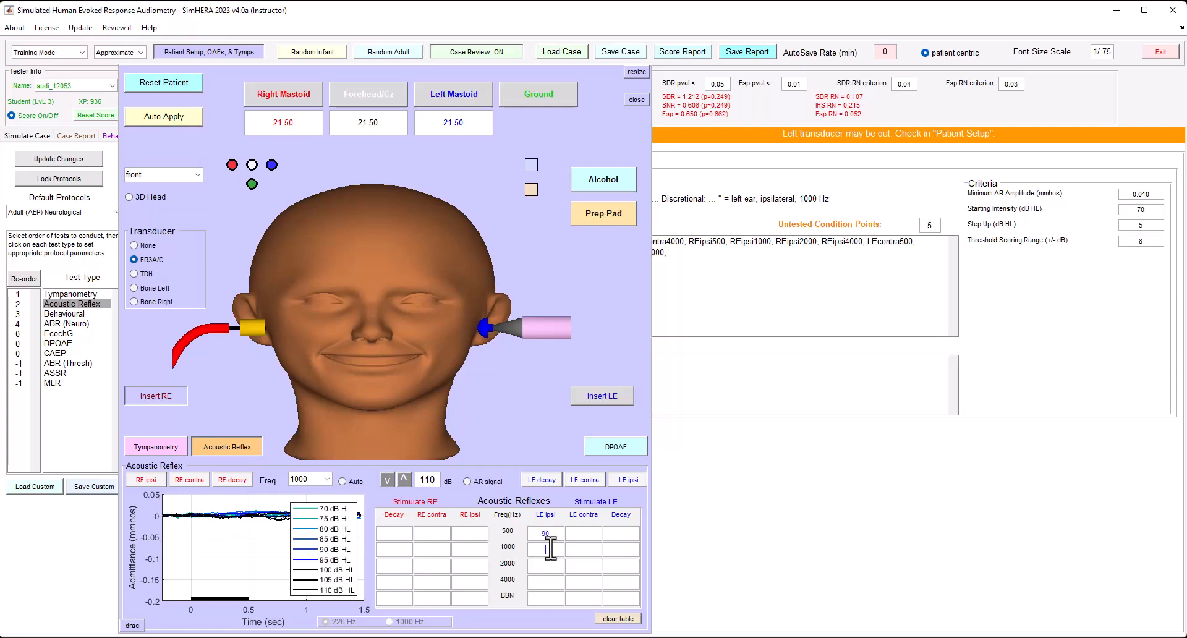
{"action": "type", "text": ">110"}
{"action": "left_click", "coordinate": [232, 50]}
- Check the left ipsilateral acoustic reflex entries in the case report against the Acoustic Reflex protocol
{"action": "left_click", "coordinate": [76, 136]}
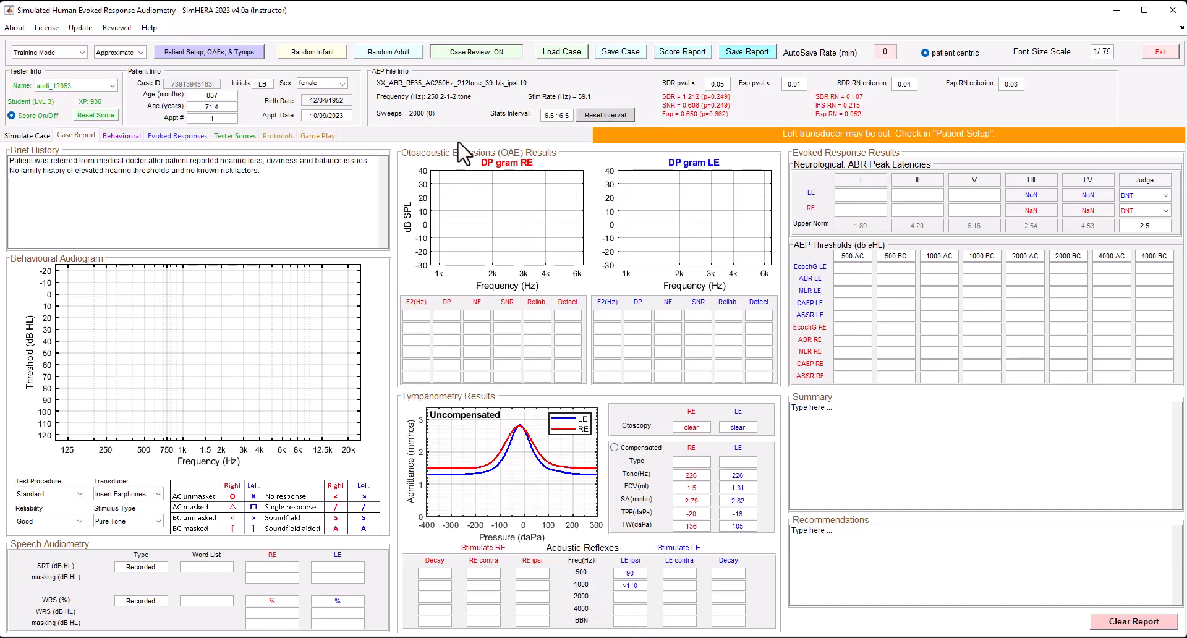
{"action": "left_click", "coordinate": [288, 140]}
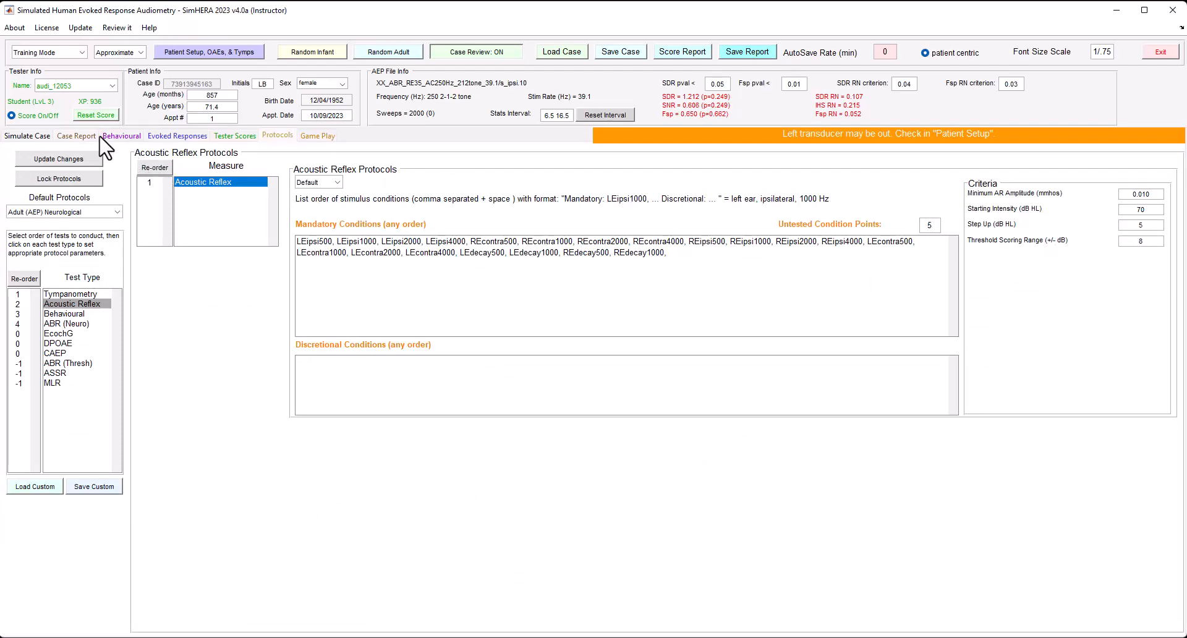
{"action": "left_click", "coordinate": [76, 136]}
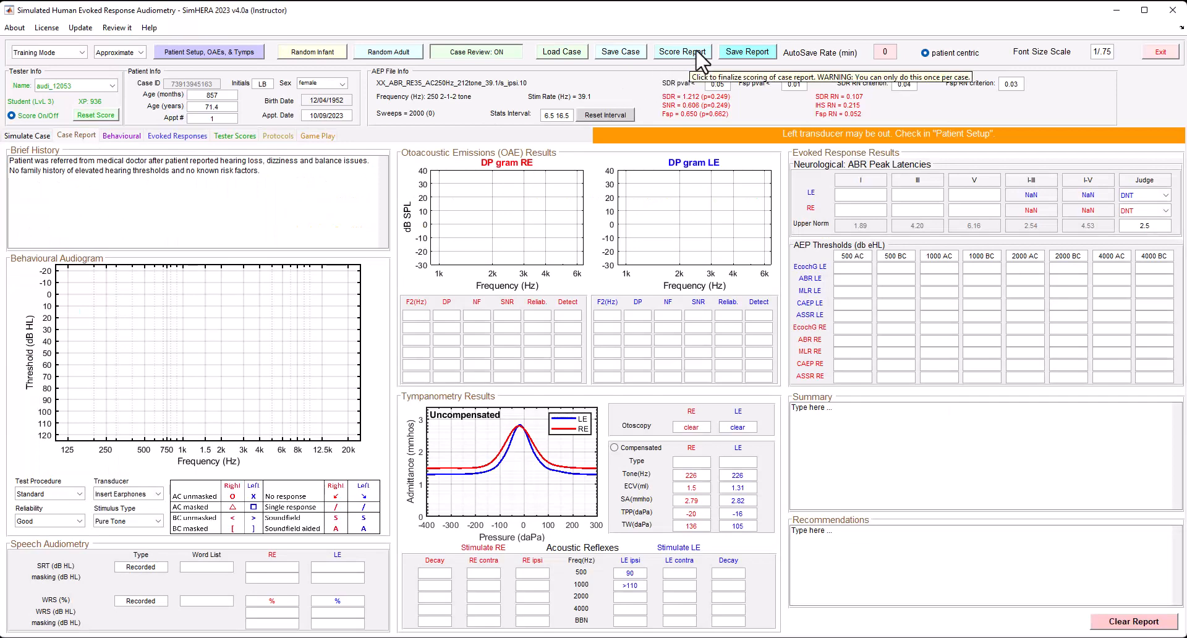
{"action": "left_click", "coordinate": [645, 575]}
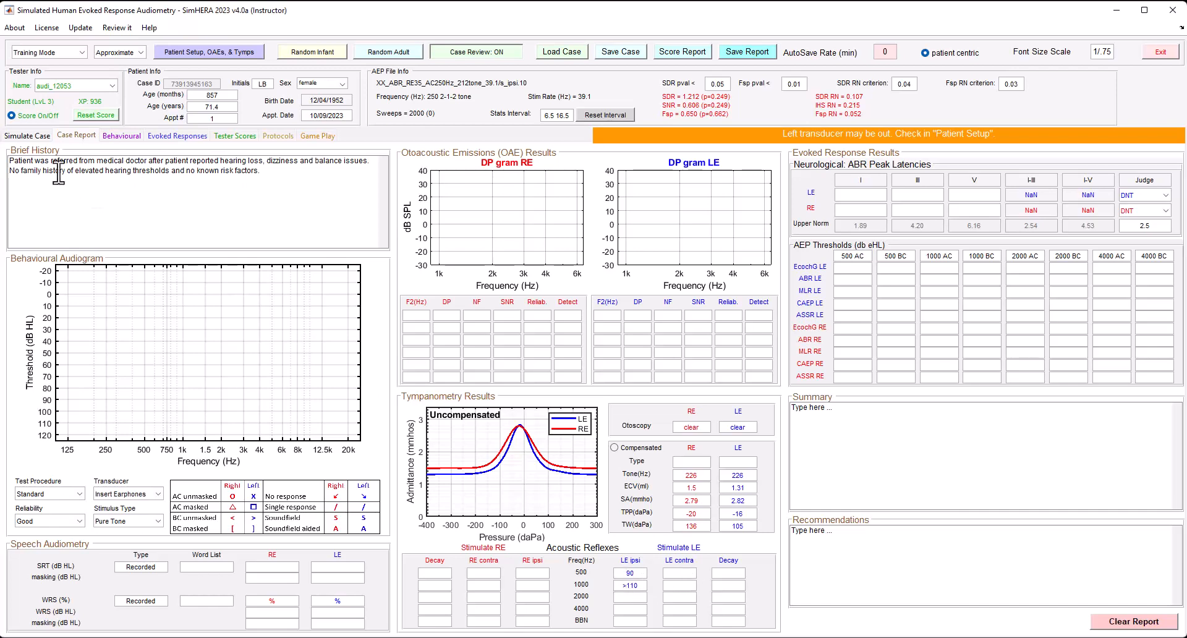
- Inspect the simulated left-ear AR ipsi threshold at 0.5 kHz and compare it with the Acoustic Reflex threshold scoring range
{"action": "left_click", "coordinate": [27, 136]}
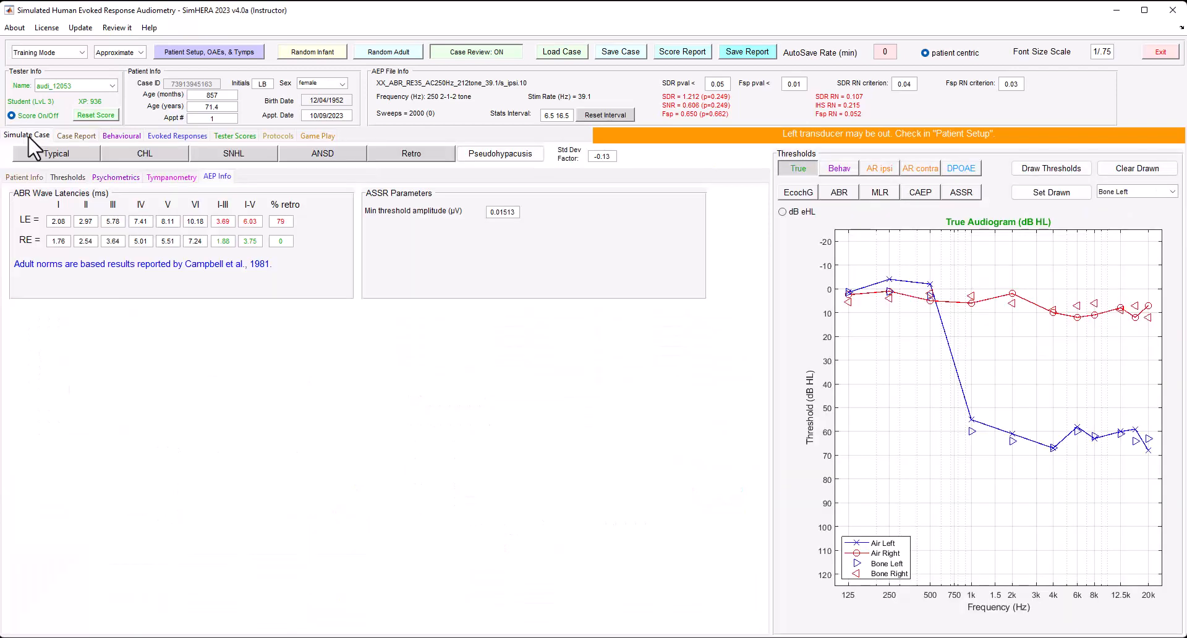
{"action": "left_click", "coordinate": [25, 178]}
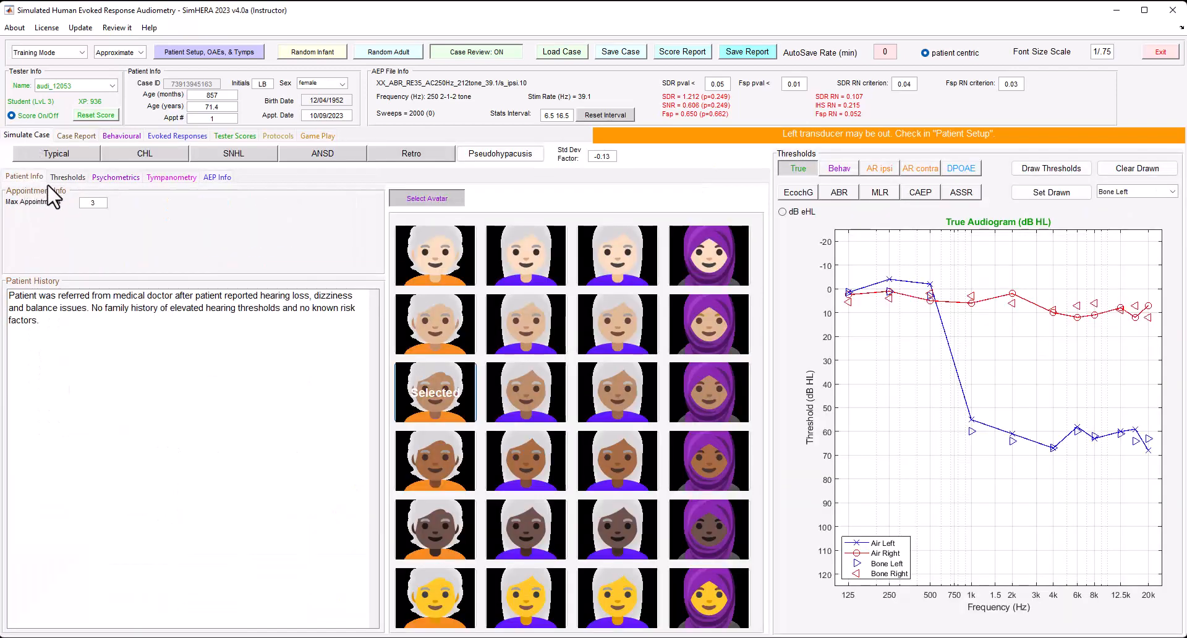
{"action": "left_click", "coordinate": [68, 178]}
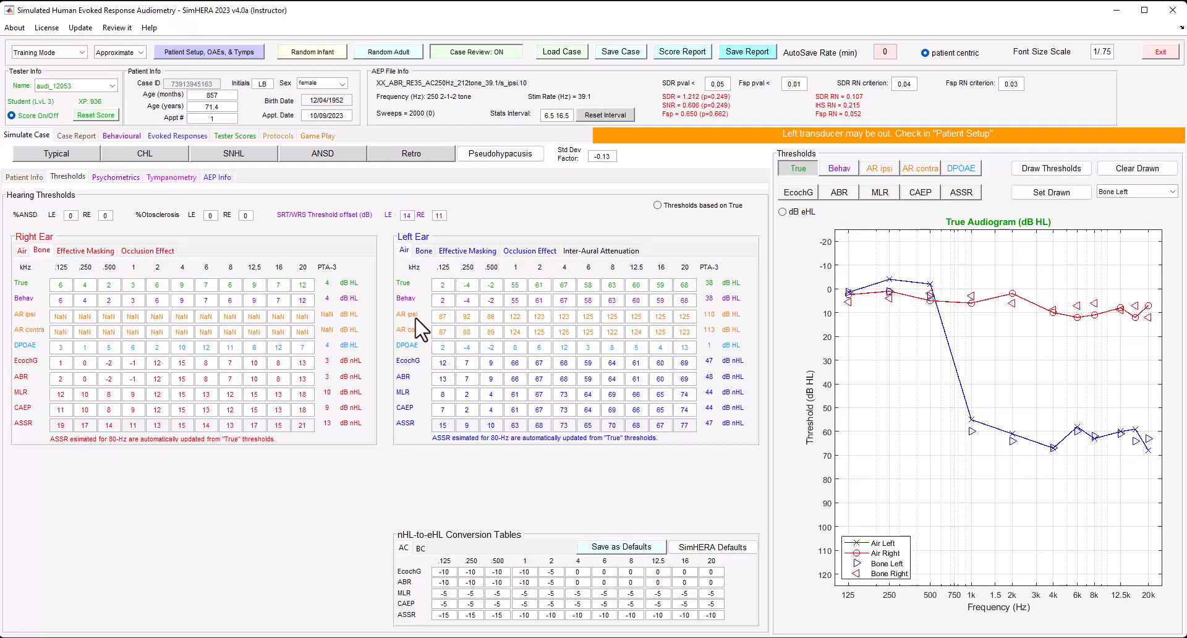
{"action": "double_click", "coordinate": [489, 315]}
{"action": "left_click", "coordinate": [277, 135]}
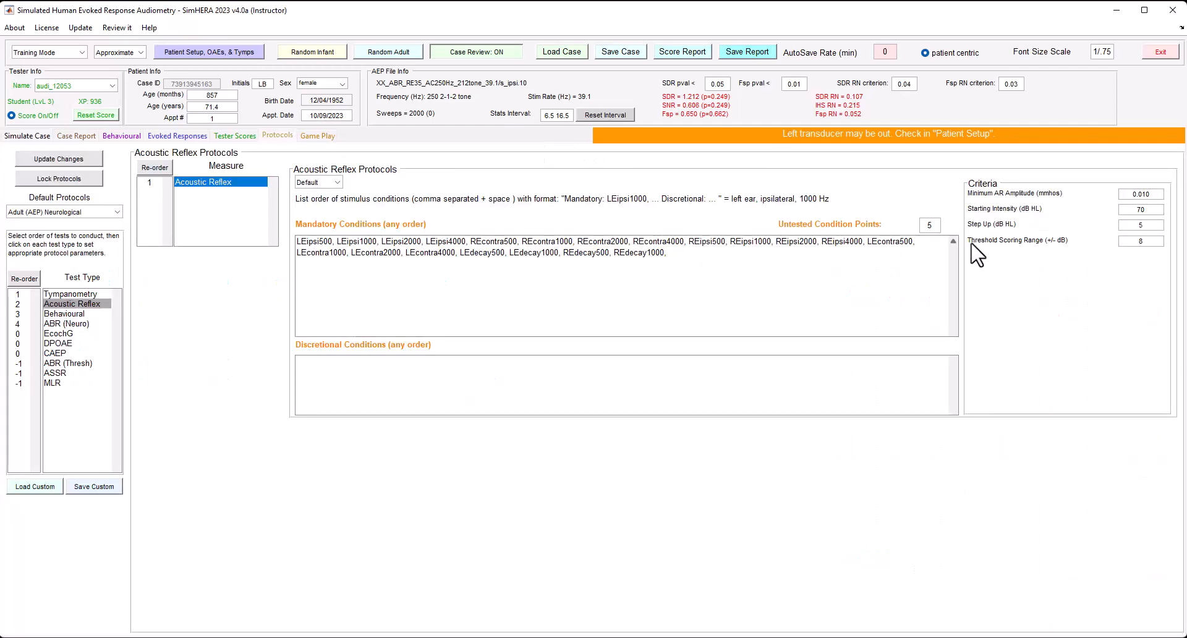
- Examine the Behavioural protocol's scoring, intensity and masking criteria, and open the ABR (Neuro) protocol
{"action": "left_click", "coordinate": [86, 313]}
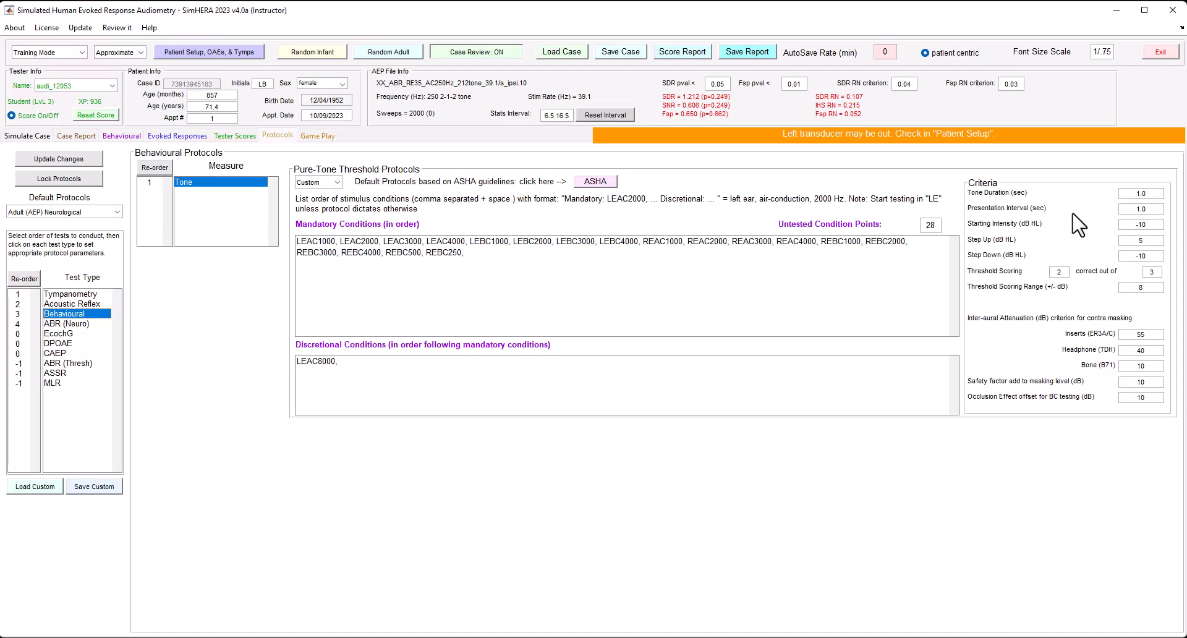
{"action": "left_click", "coordinate": [1153, 225]}
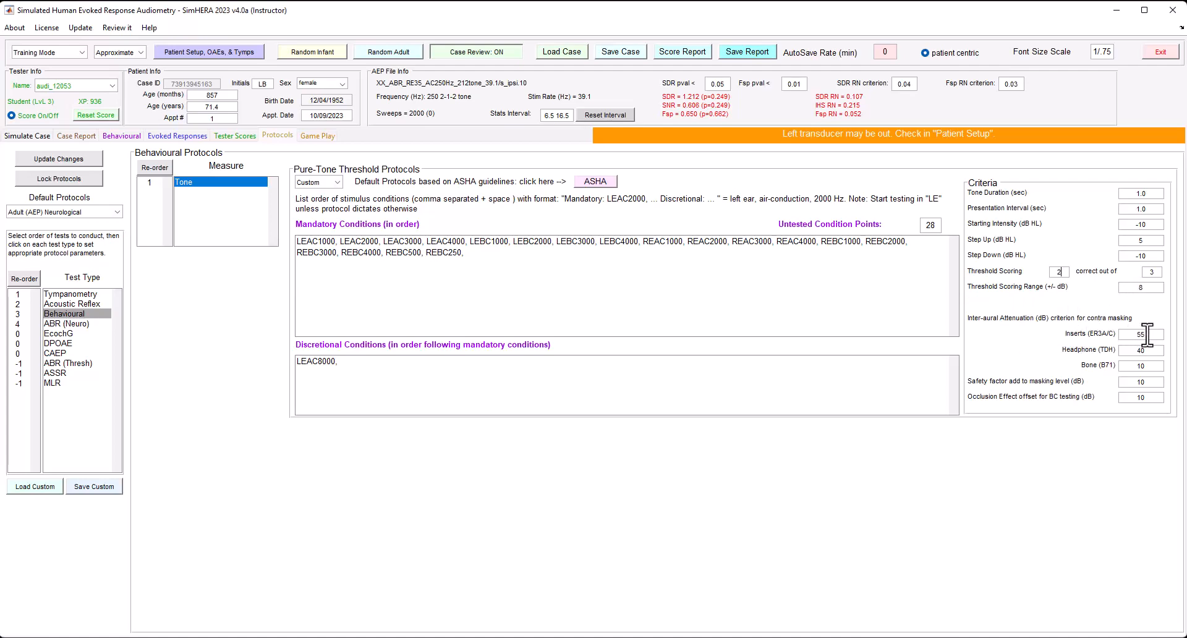
{"action": "mouse_move", "coordinate": [1148, 334]}
{"action": "left_click", "coordinate": [68, 323]}
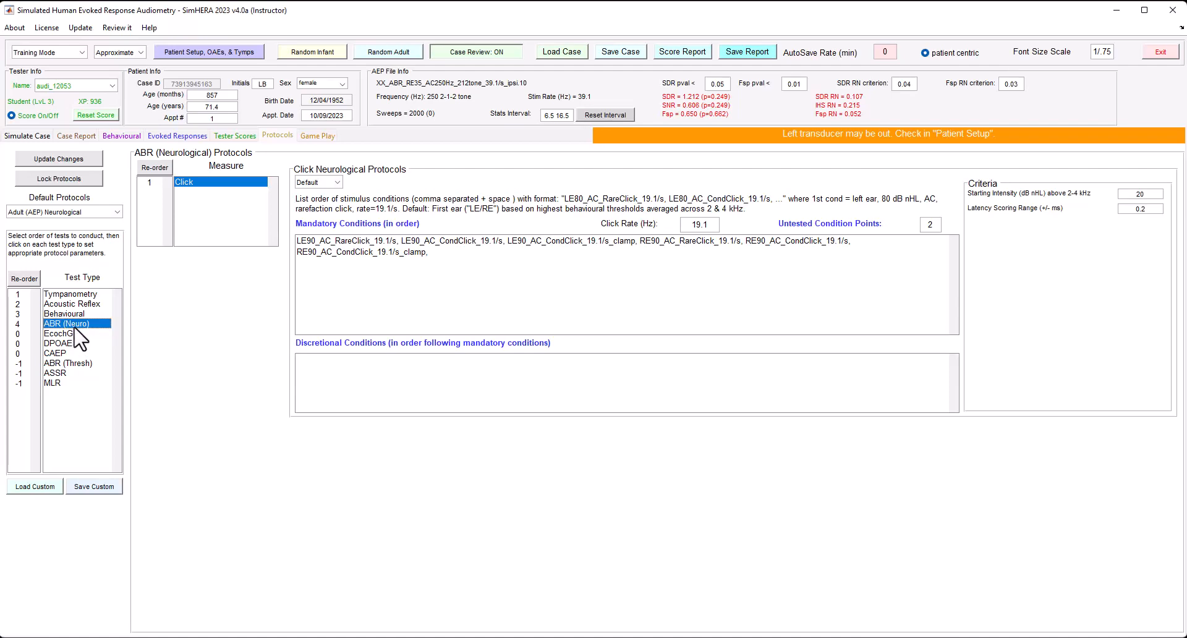
- Open the Tympanometry protocol, lock the protocols against changes and unlock them again
{"action": "left_click", "coordinate": [71, 363]}
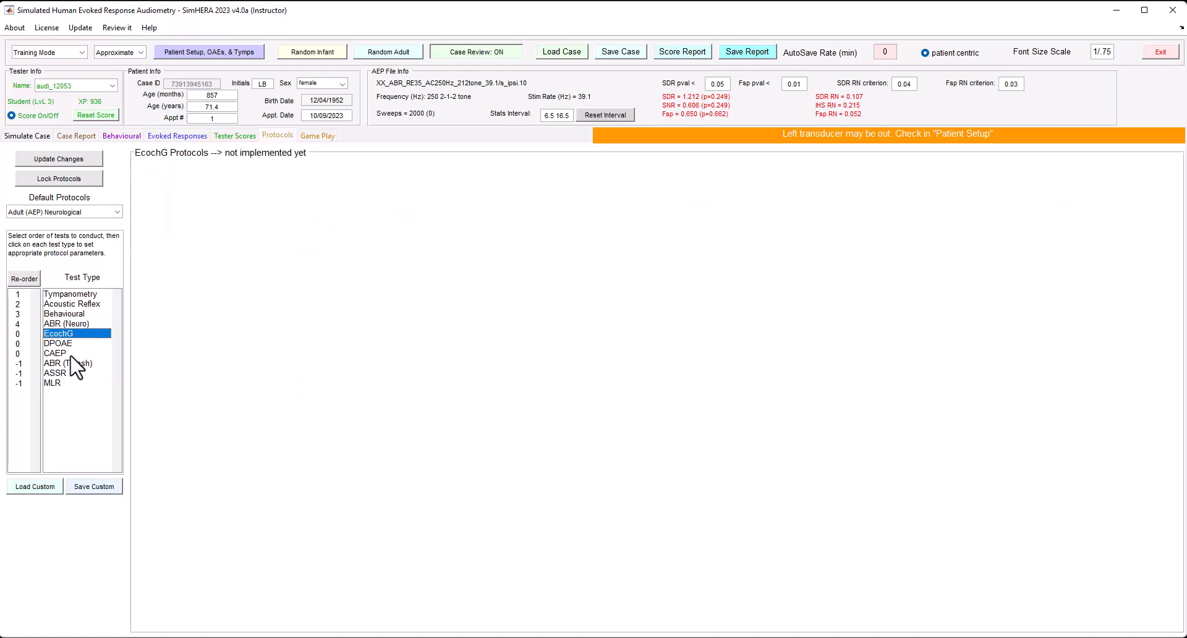
{"action": "left_click", "coordinate": [73, 294]}
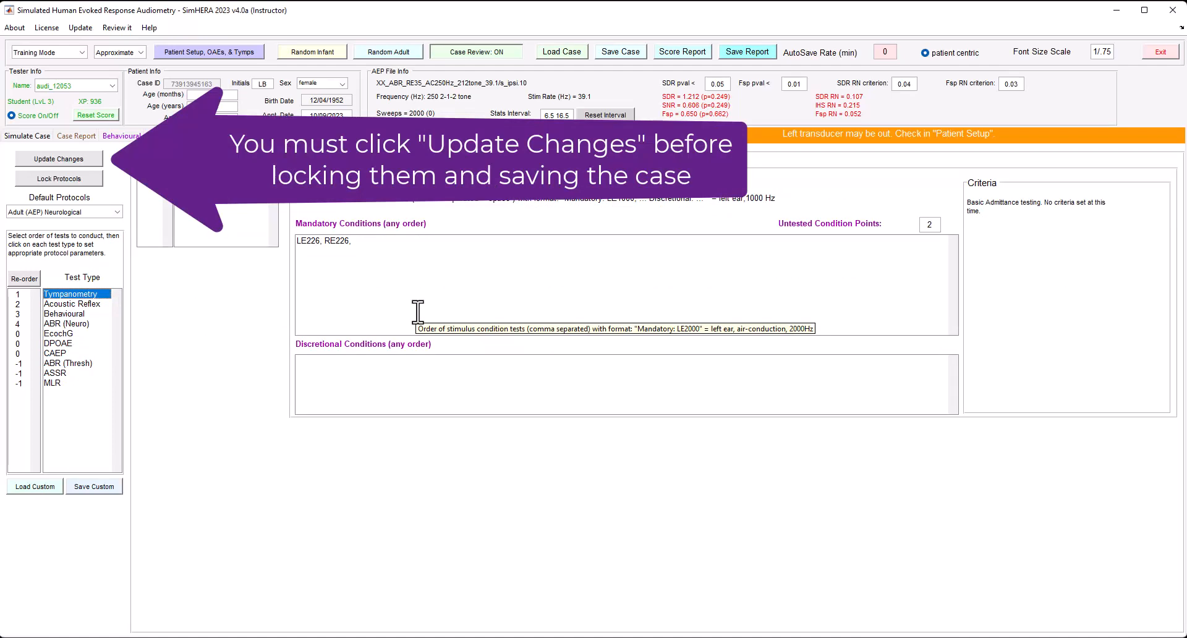
{"action": "left_click", "coordinate": [84, 181]}
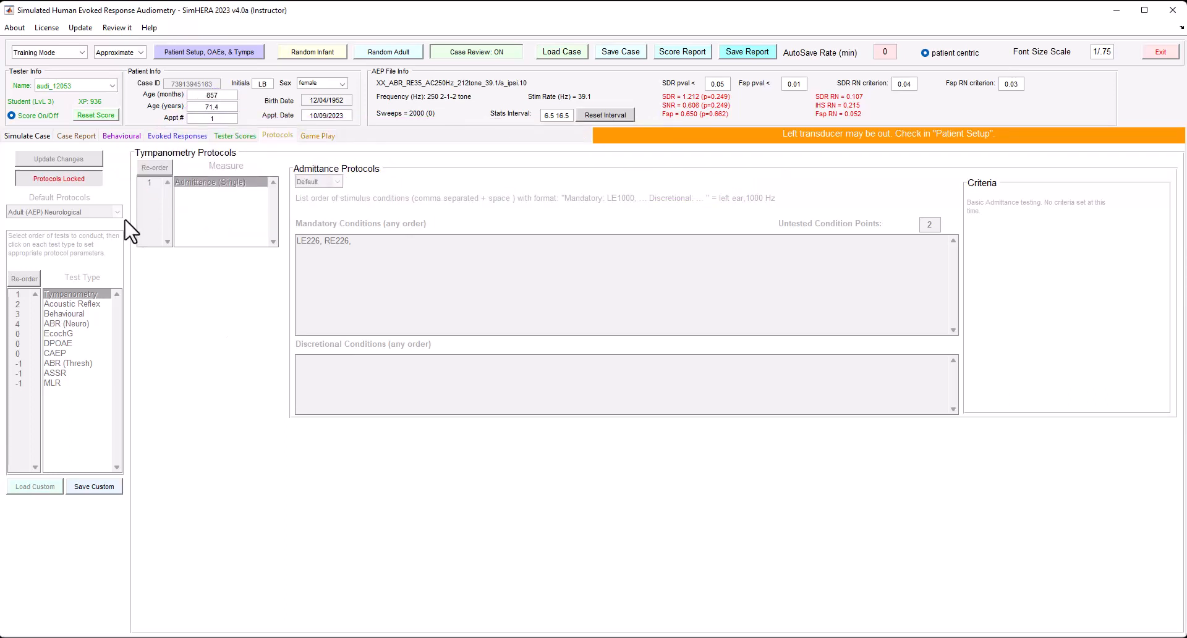
{"action": "left_click", "coordinate": [79, 182]}
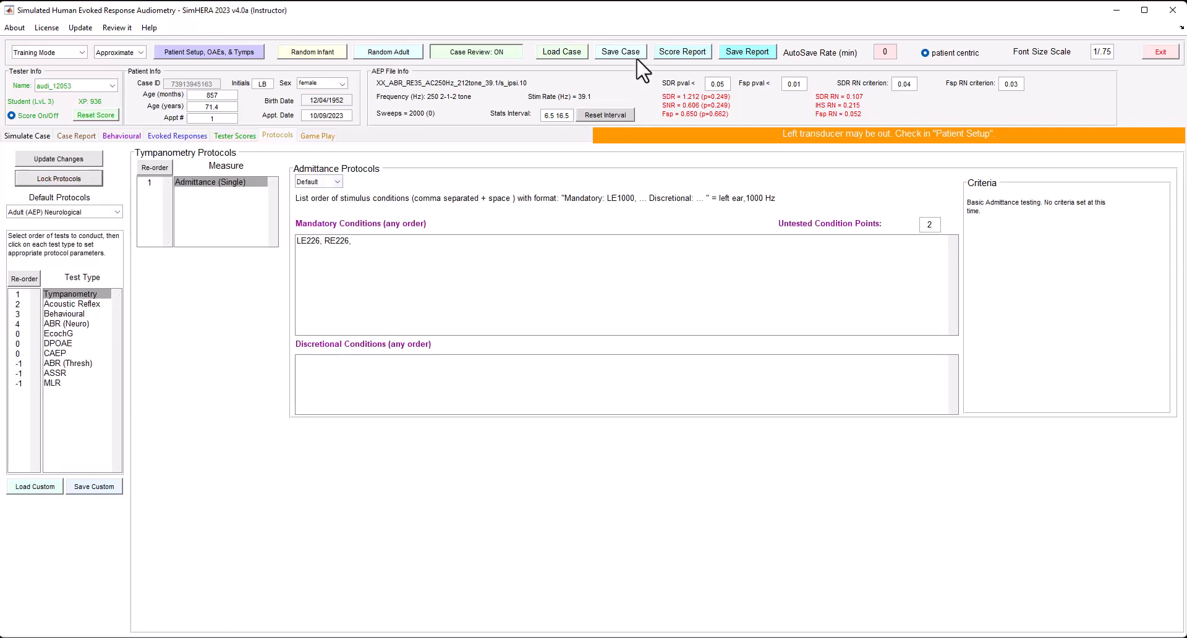
{"action": "left_click", "coordinate": [79, 182]}
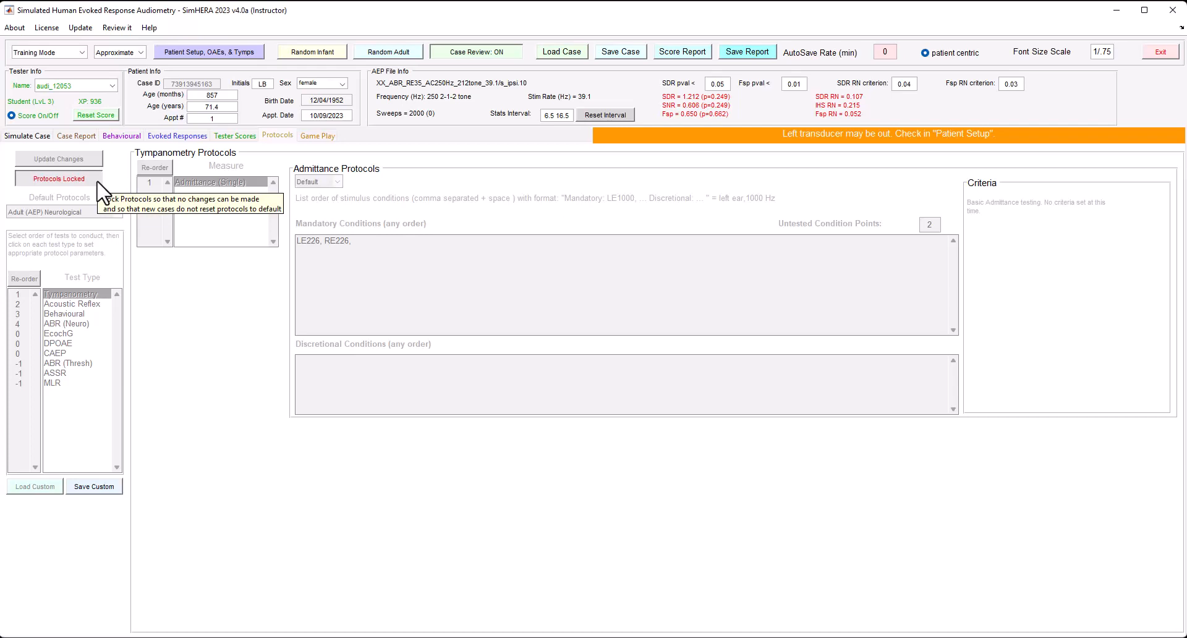
{"action": "left_click", "coordinate": [98, 182]}
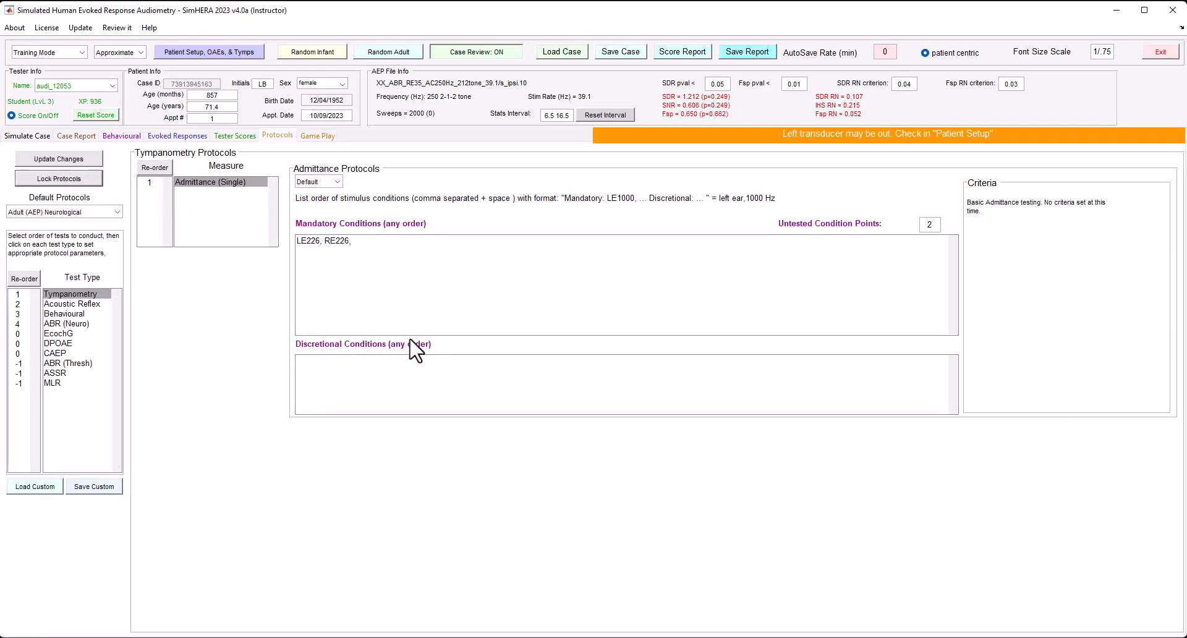
- Examine the tester scores for the Tympanometry and Acoustic Reflex tests, including the total case score, tester name field and "Open Mode" comments
{"action": "left_click", "coordinate": [229, 136]}
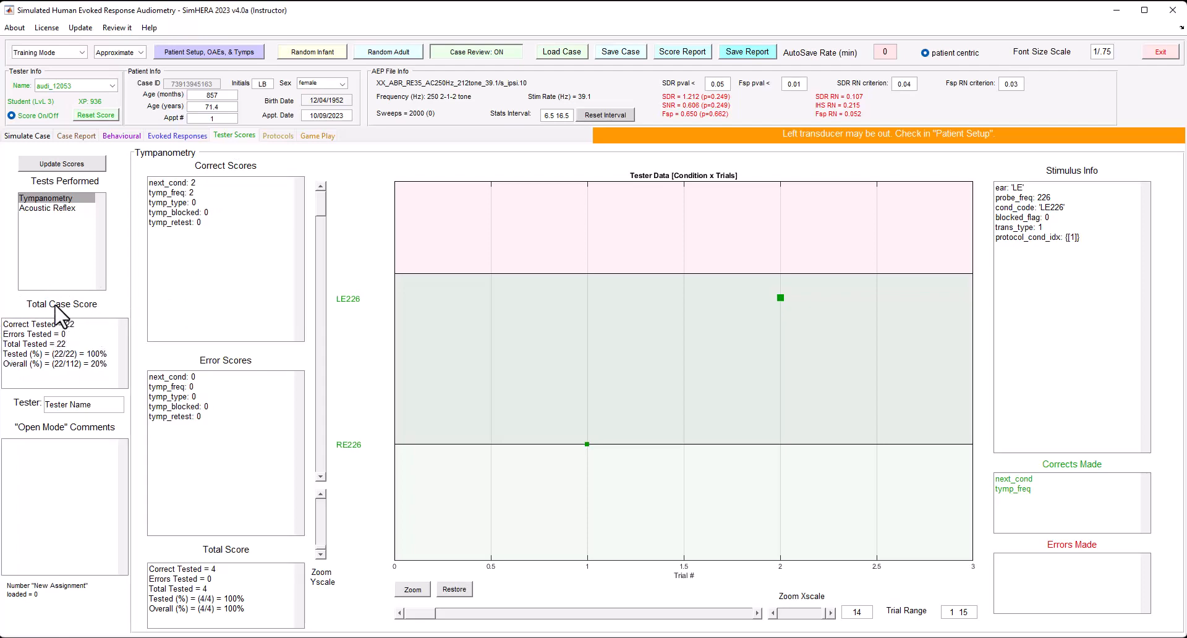
{"action": "left_click", "coordinate": [60, 199]}
{"action": "left_click", "coordinate": [66, 208]}
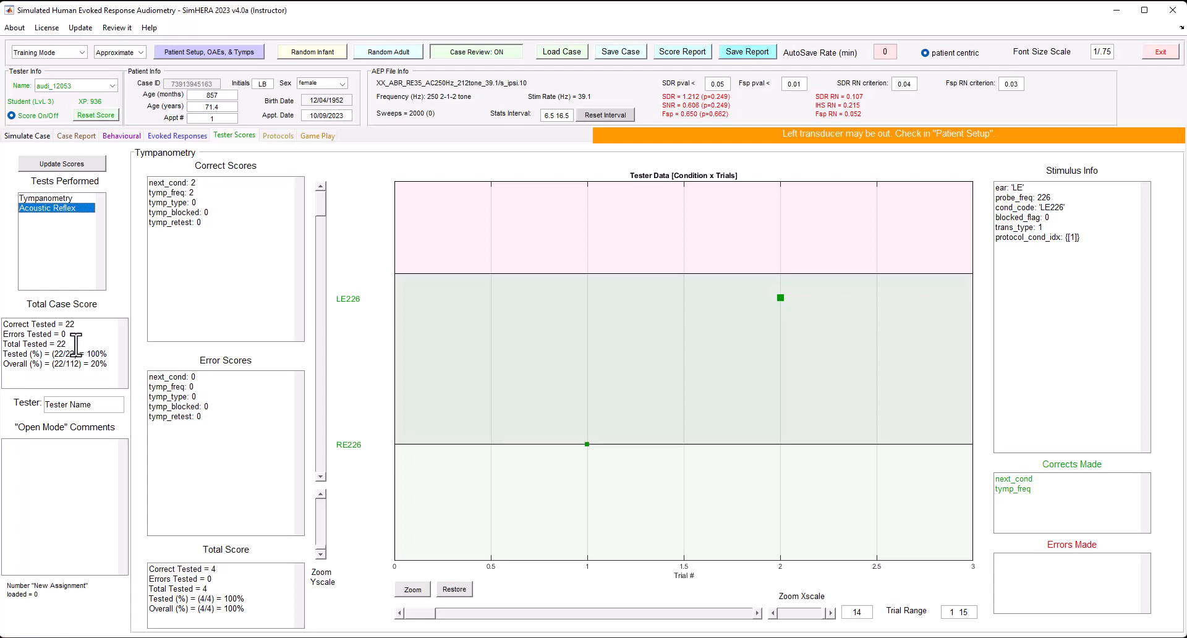
{"action": "left_click", "coordinate": [75, 460]}
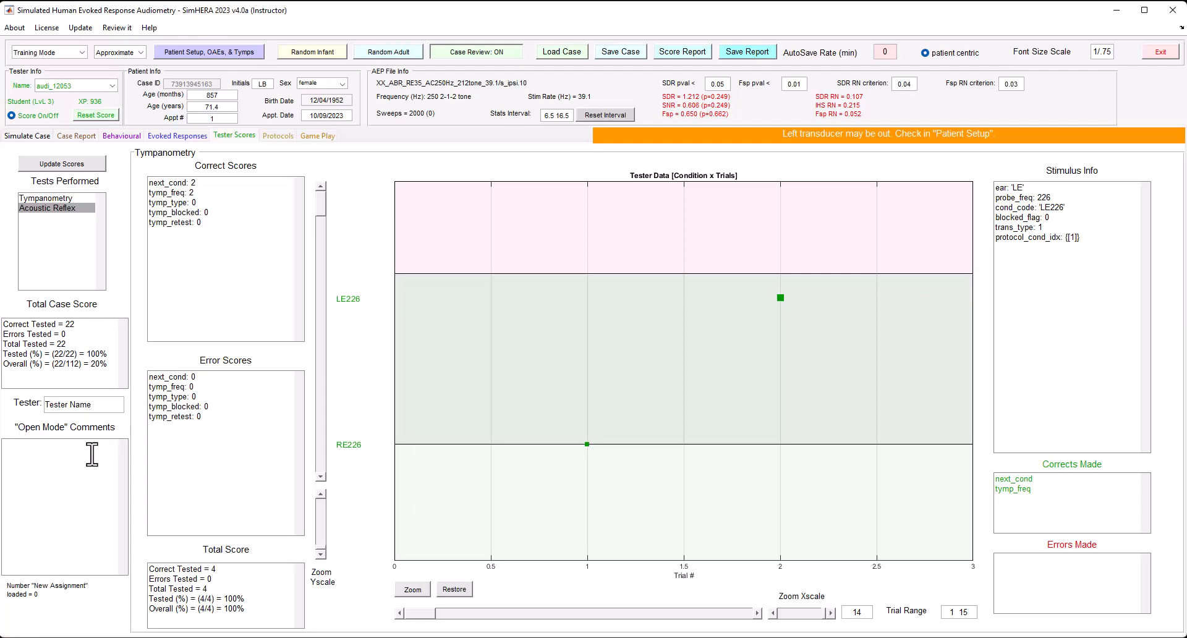
{"action": "left_click_drag", "start_coordinate": [103, 406], "coordinate": [48, 398]}
{"action": "left_click", "coordinate": [63, 209]}
{"action": "left_click", "coordinate": [67, 201]}
{"action": "left_click", "coordinate": [69, 209]}
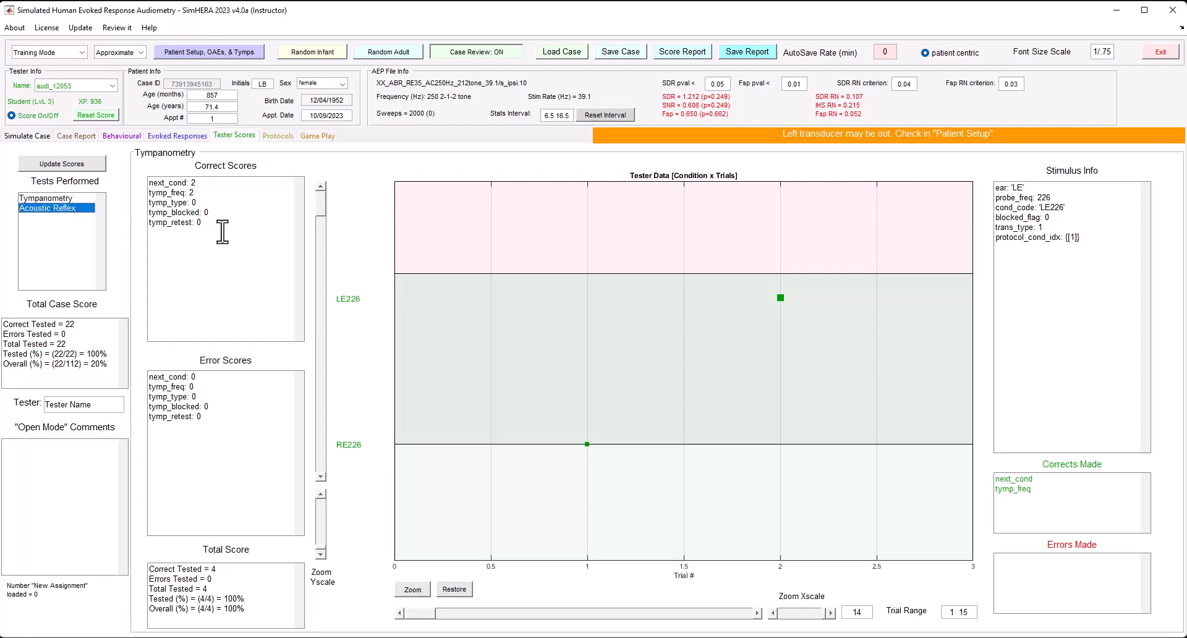